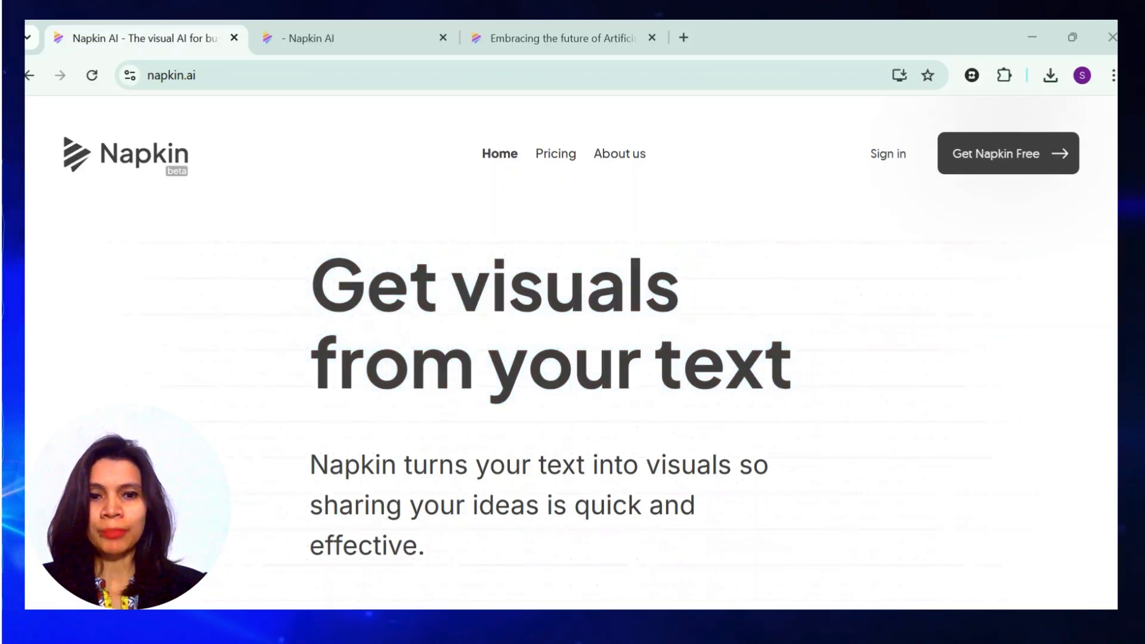
# Switch to the Napkin page for generating text with AI
pyautogui.click(278, 39)
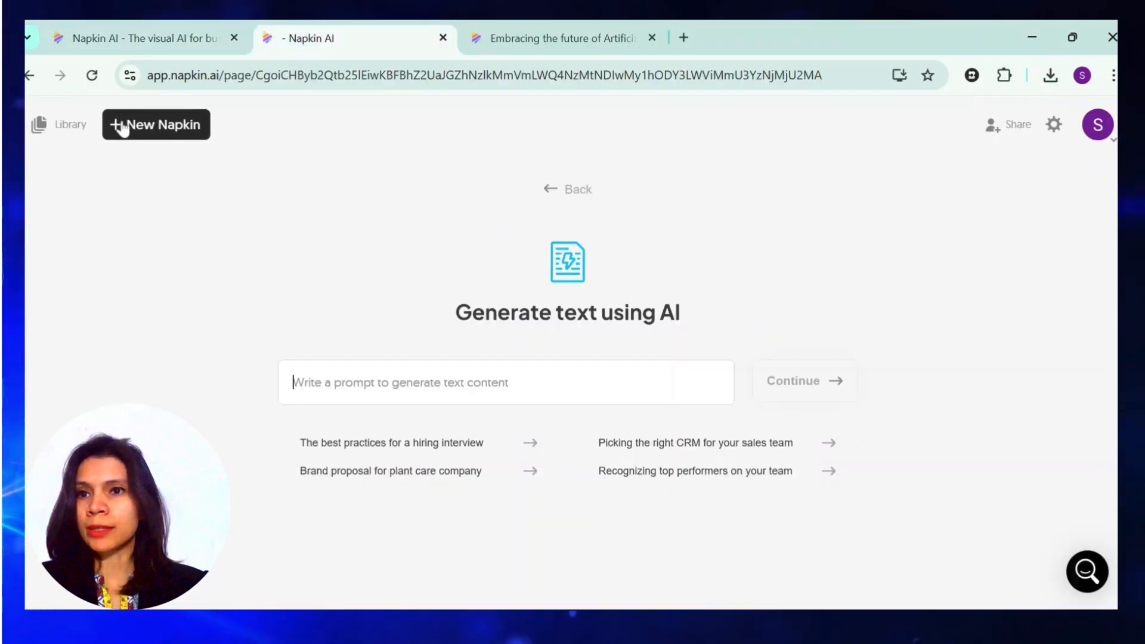
pyautogui.click(120, 124)
pyautogui.click(204, 129)
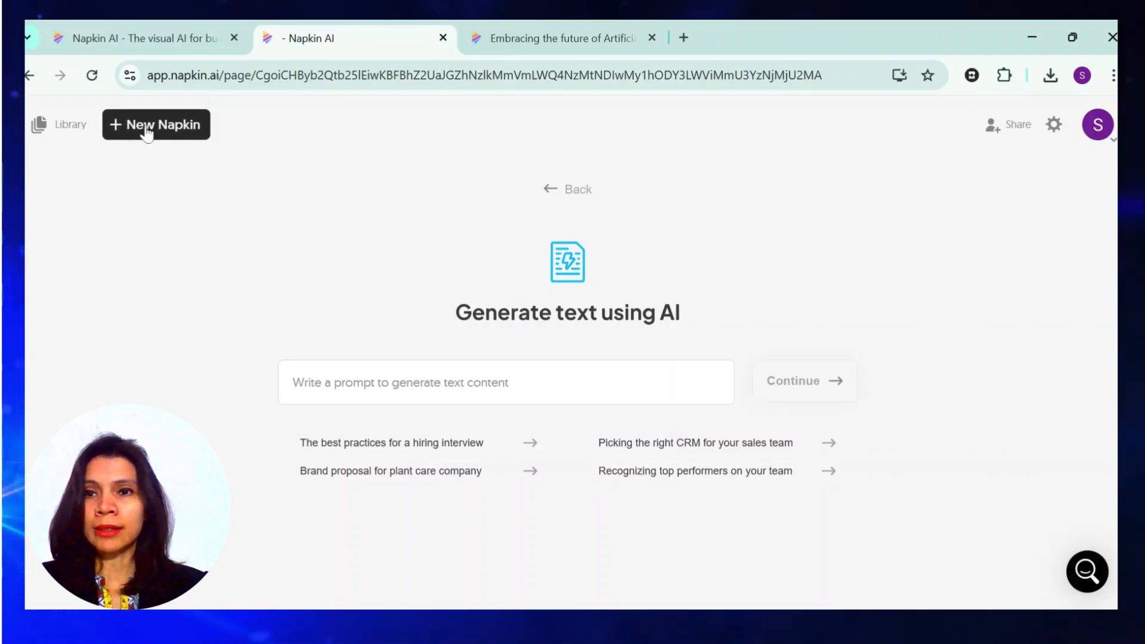
pyautogui.click(161, 128)
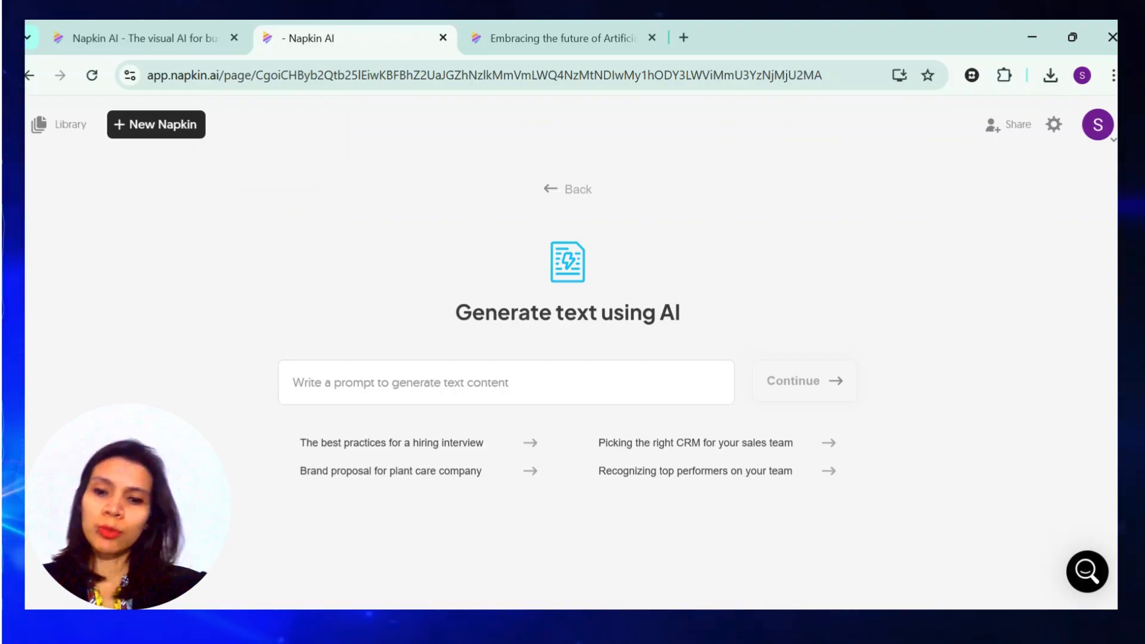
# Generate an AI-written document from the prompt "Personal Branding in the age of social media"
pyautogui.write('a')
pyautogui.press('BackSpace')
pyautogui.write('Persoal')
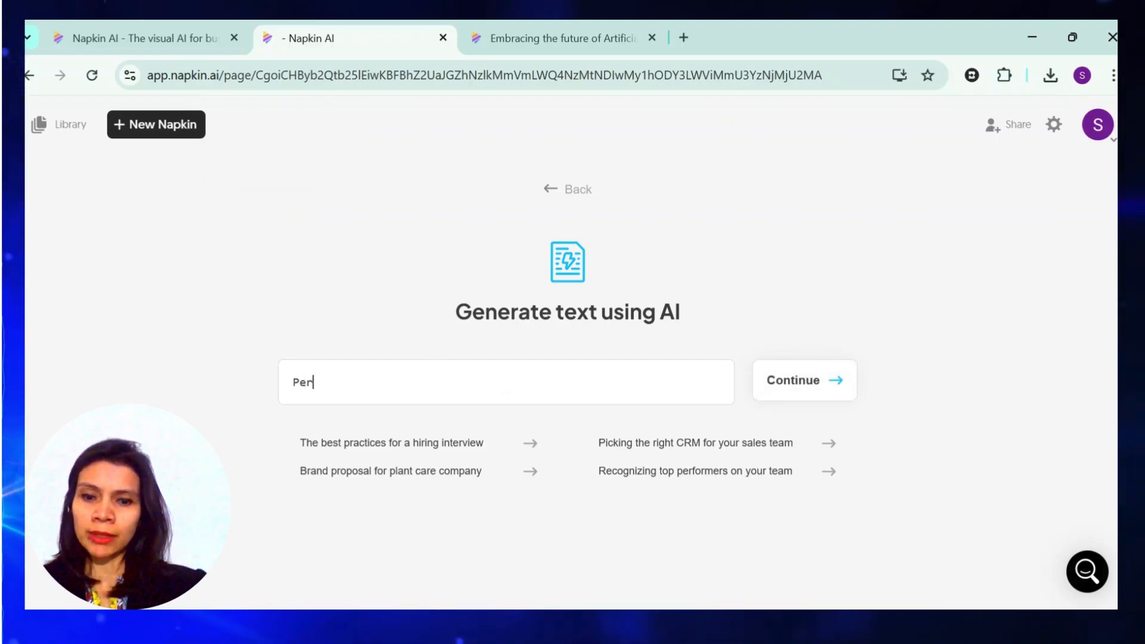
pyautogui.press('BackSpace')
pyautogui.press('BackSpace')
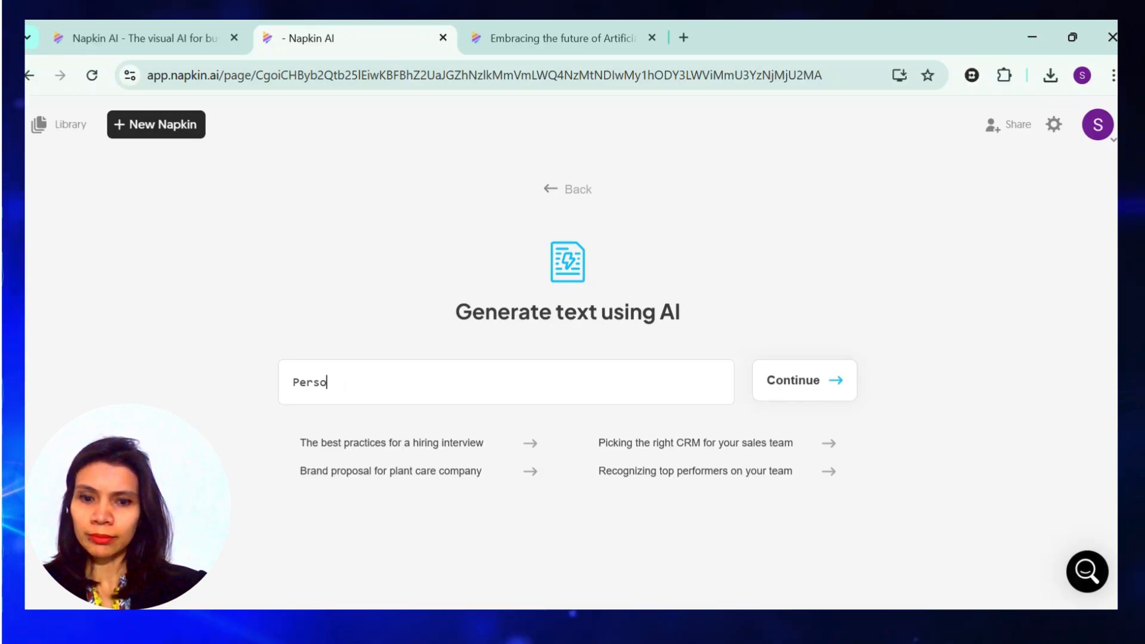
pyautogui.write('nal BGranding')
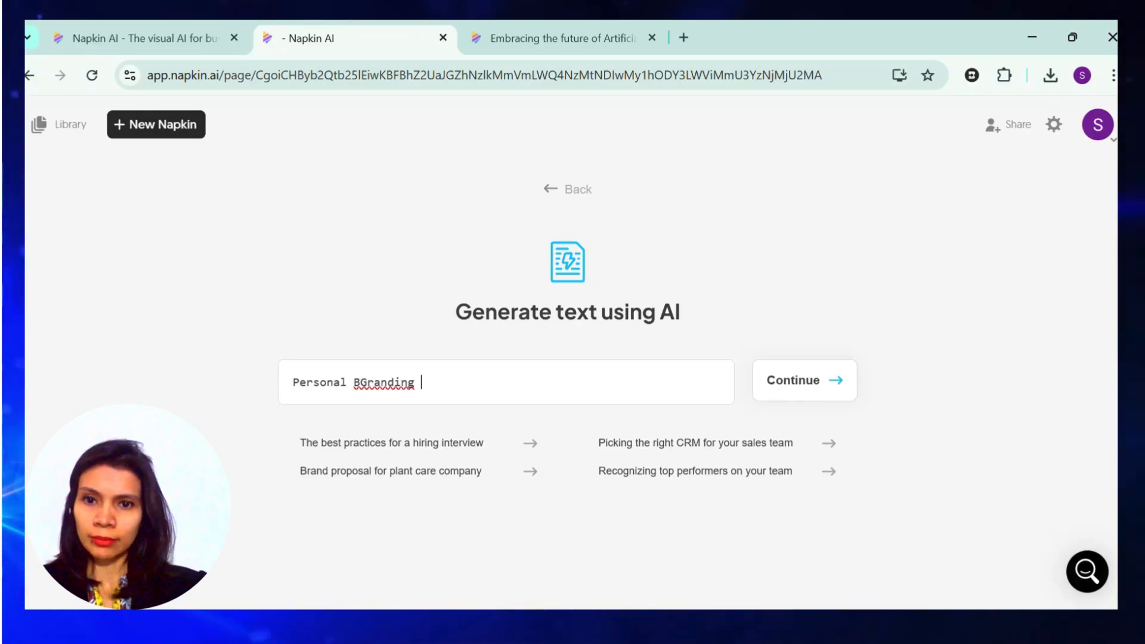
pyautogui.press('BackSpace')
pyautogui.press('BackSpace')
pyautogui.press('BackSpace')
pyautogui.press('BackSpace')
pyautogui.press('BackSpace')
pyautogui.press('BackSpace')
pyautogui.press('BackSpace')
pyautogui.press('BackSpace')
pyautogui.write('r')
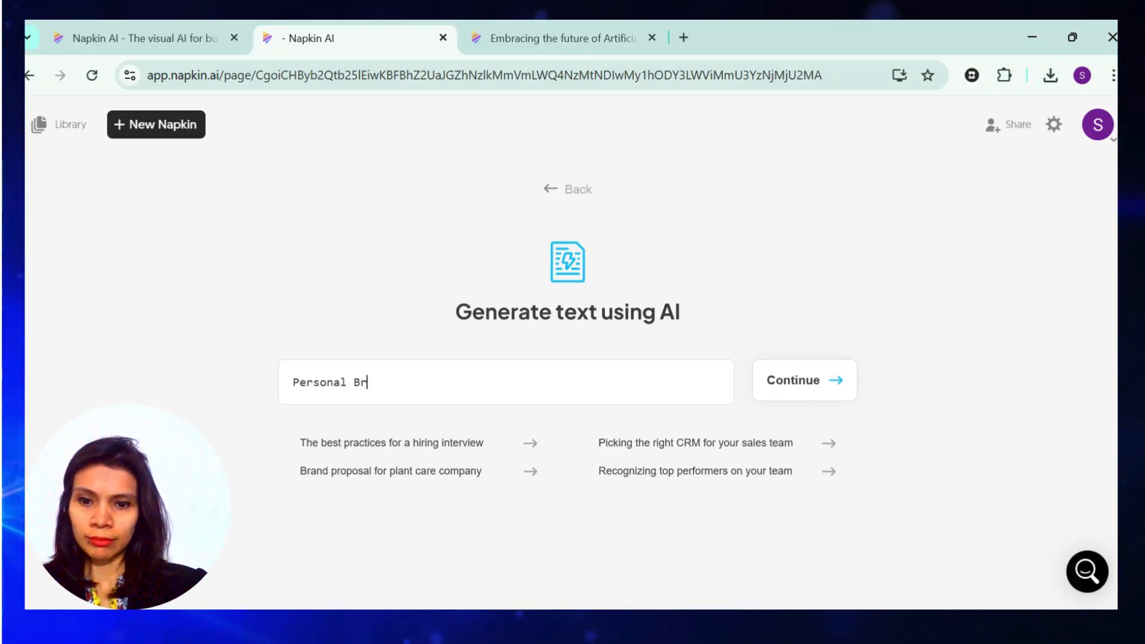
pyautogui.write('anding in the age of social media')
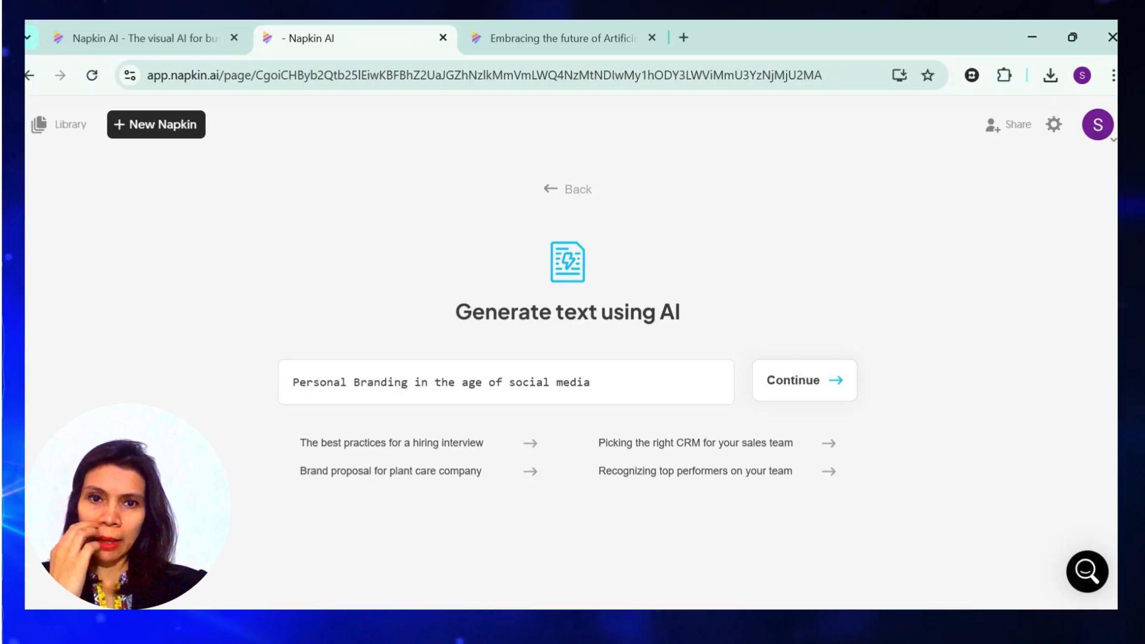
pyautogui.click(804, 399)
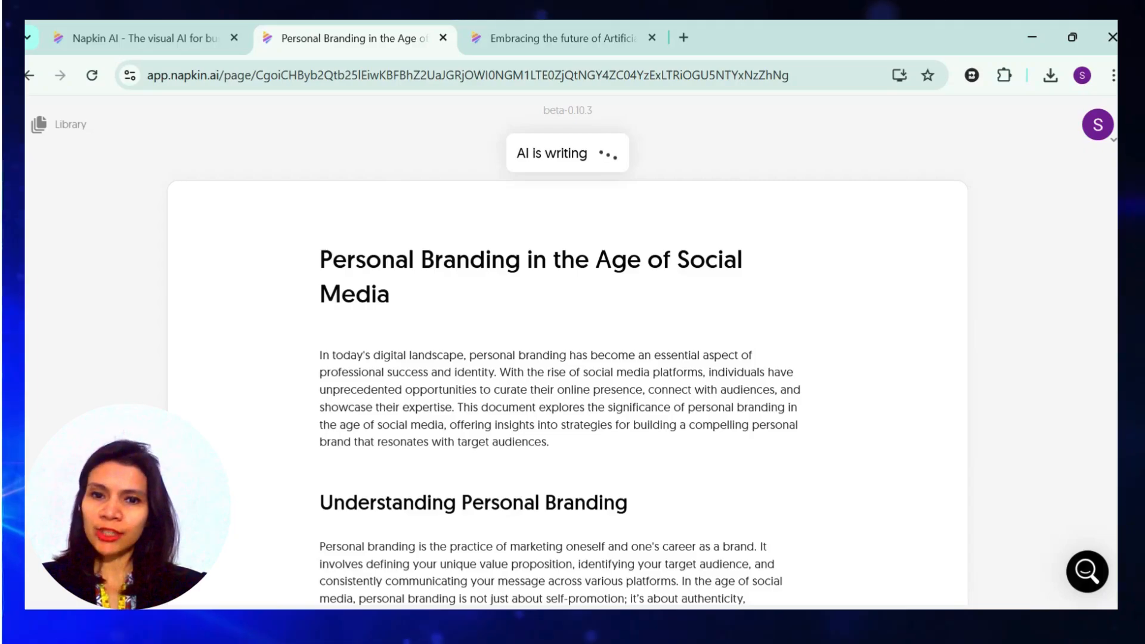
# Generate visual suggestions for the document's introductory paragraph, which begins "In today's digital landscape"
pyautogui.scroll(-2, 831, 412)
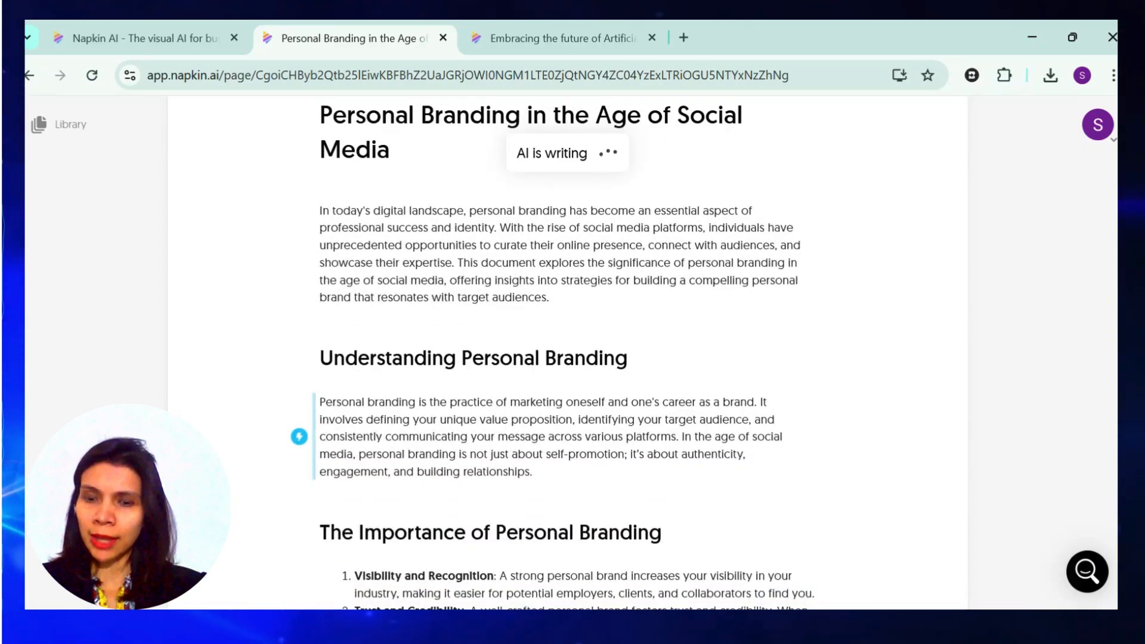
pyautogui.scroll(-12, 568, 353)
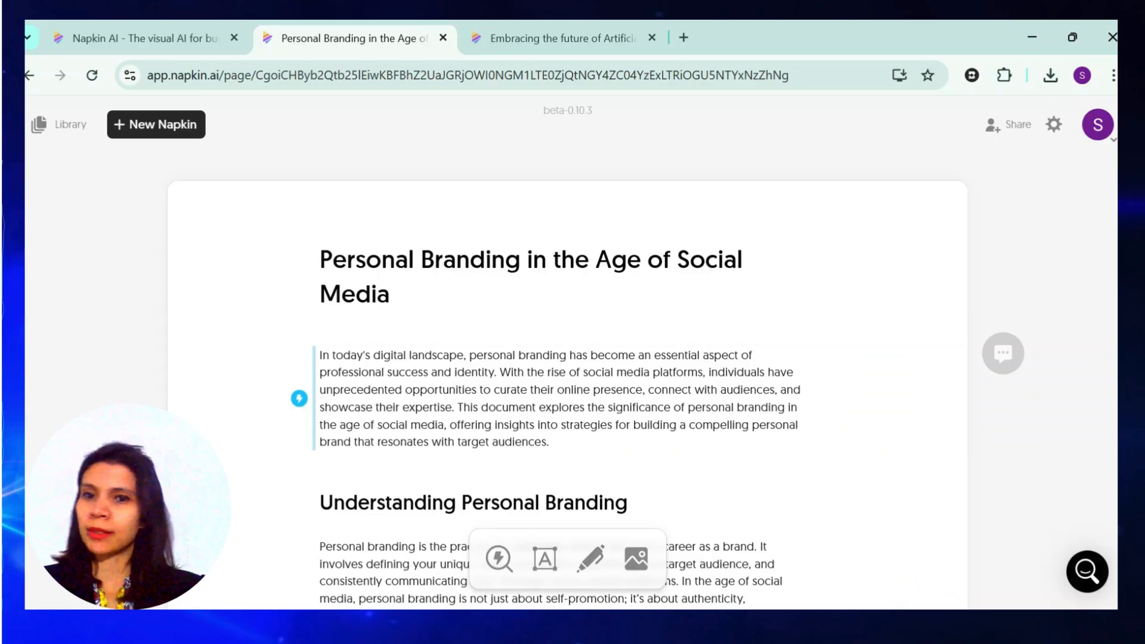
pyautogui.scroll(-2, 678, 386)
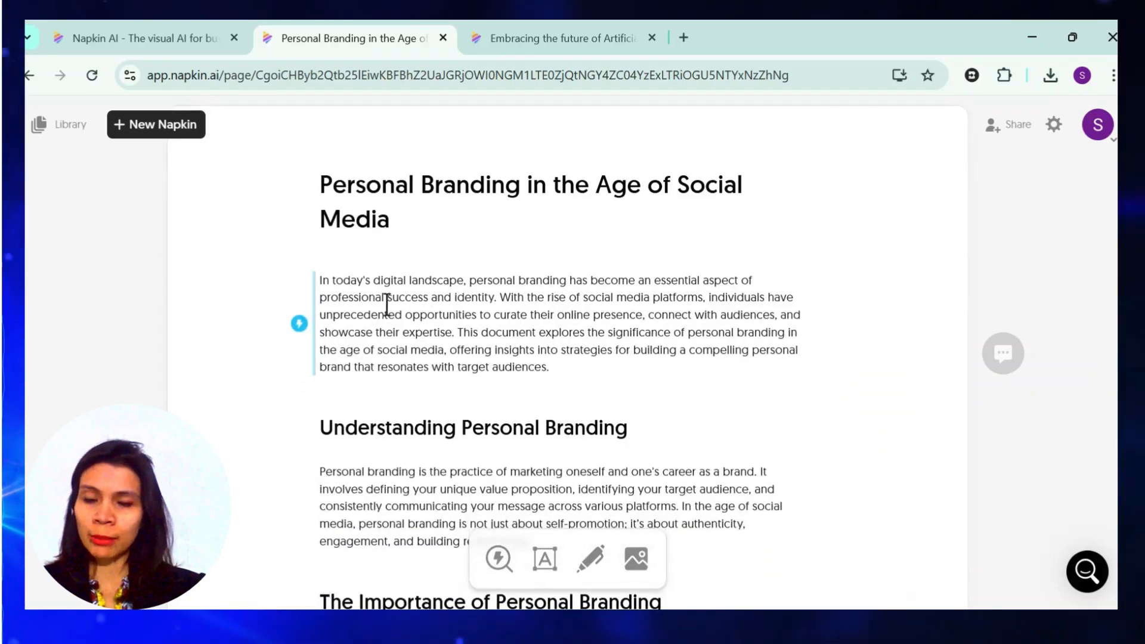
pyautogui.click(385, 301)
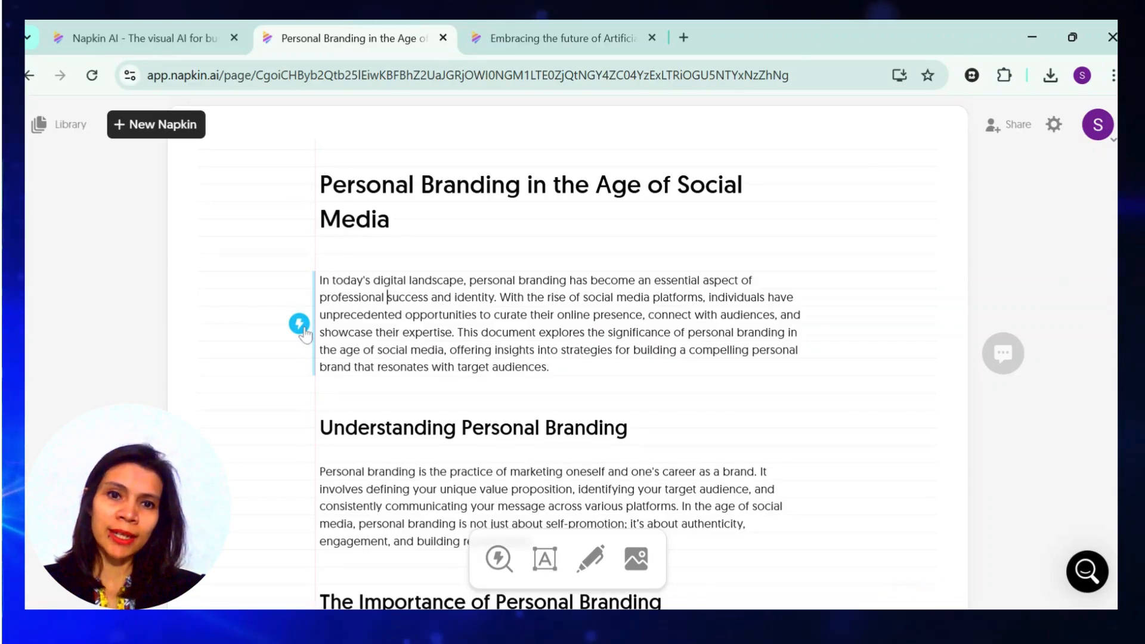
pyautogui.click(299, 324)
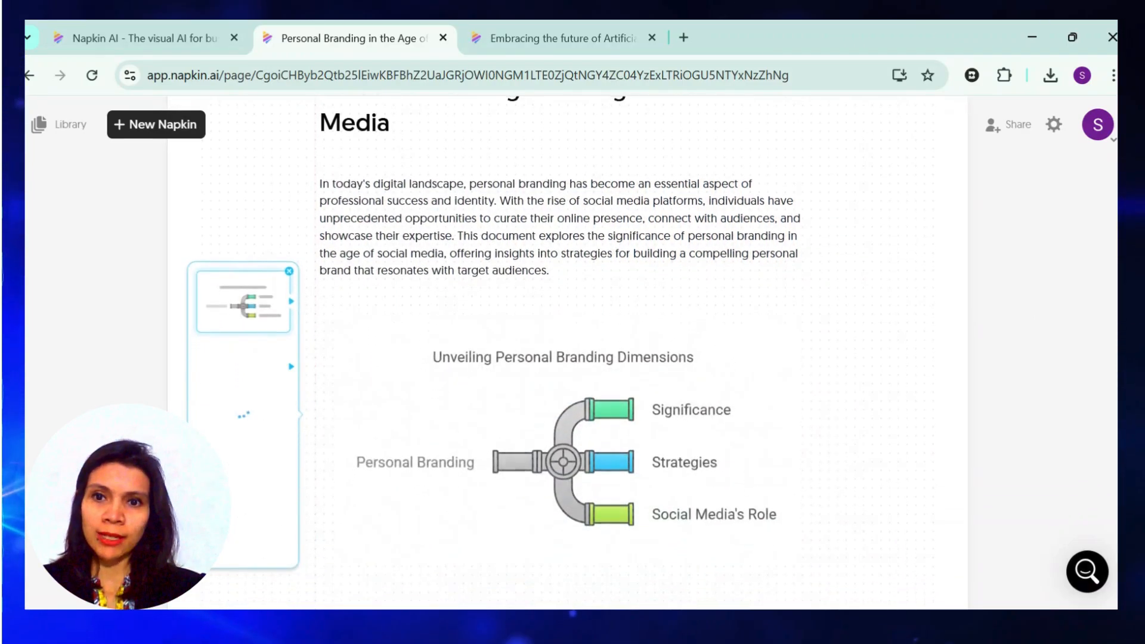
# Insert the atom-shaped "Building a Personal Brand in the Digital Age" visual in the style with solid coloured circles and a dark centre
pyautogui.click(282, 338)
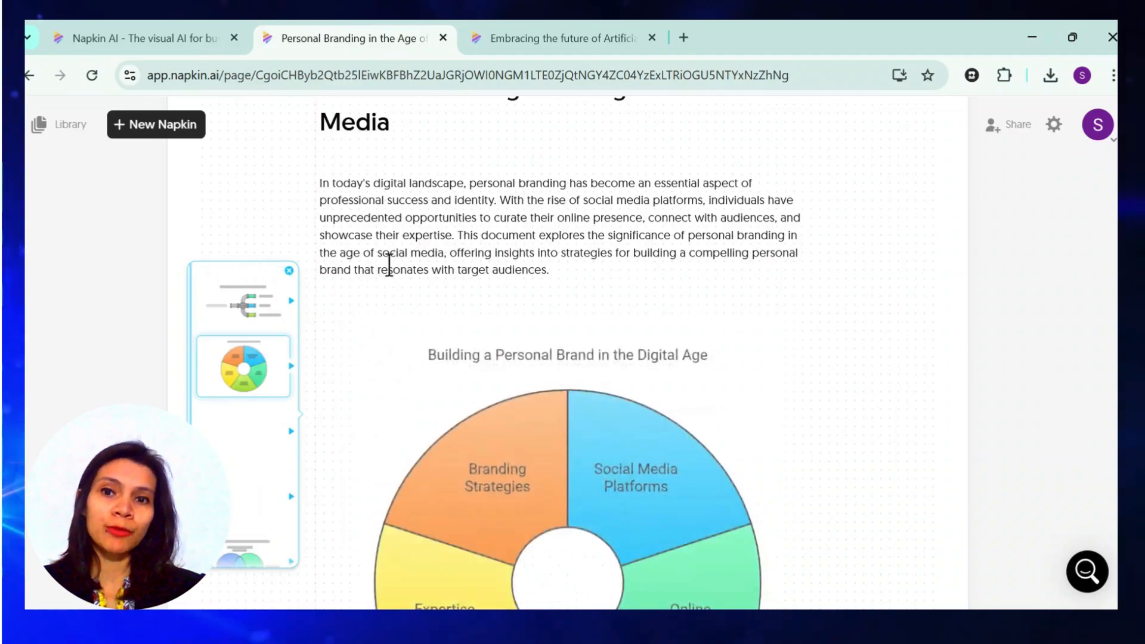
pyautogui.scroll(-1, 388, 263)
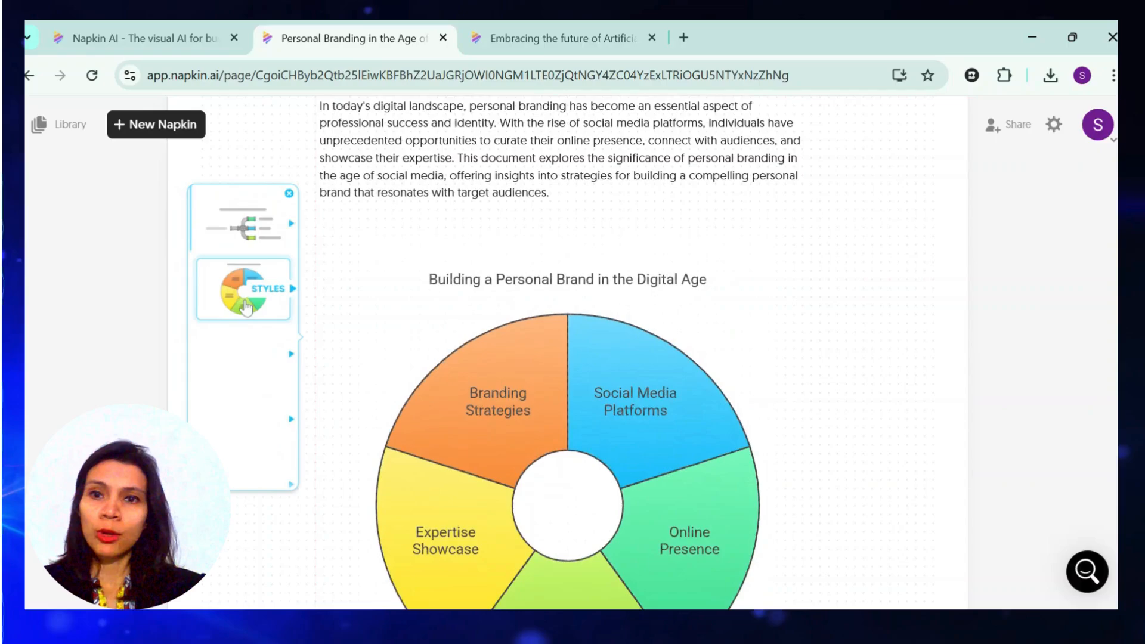
pyautogui.scroll(-1, 244, 304)
pyautogui.scroll(-2, 260, 364)
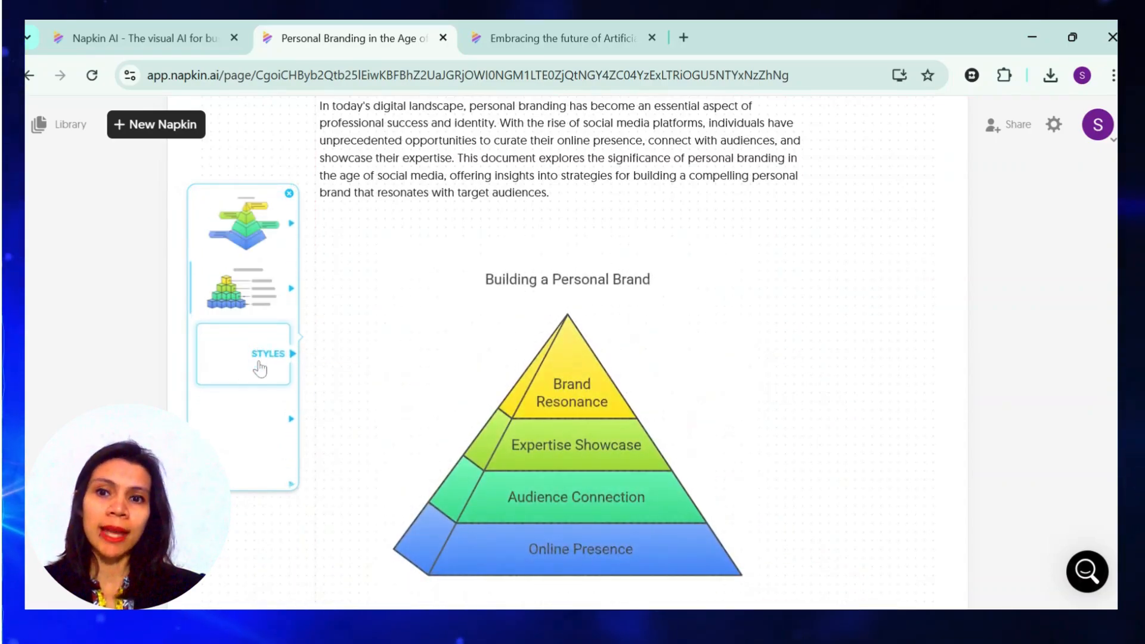
pyautogui.scroll(3, 244, 358)
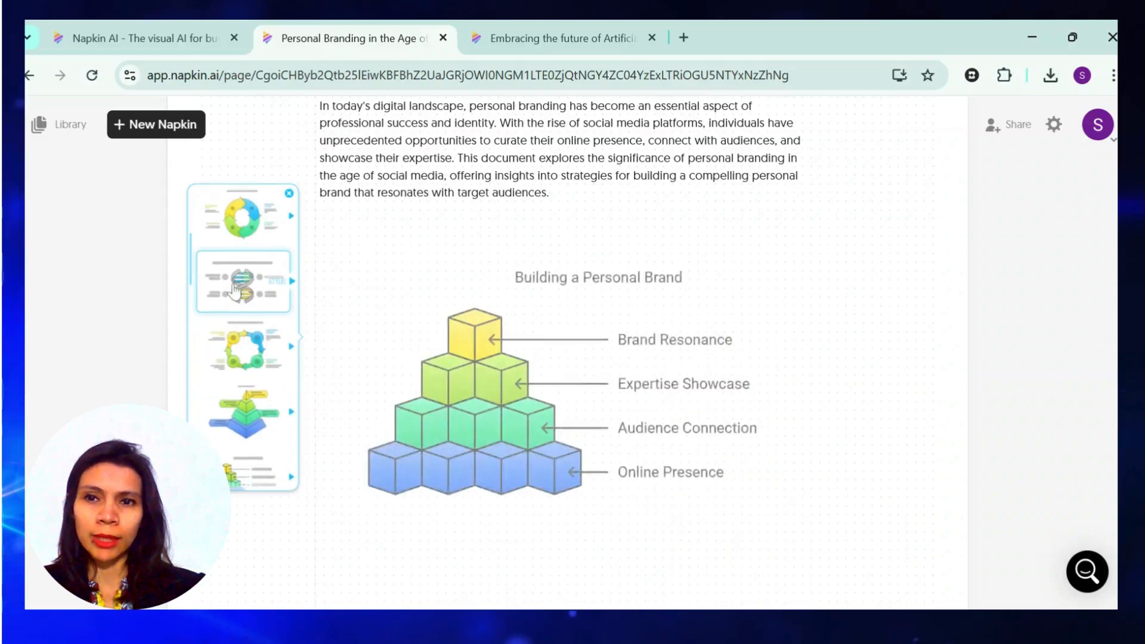
pyautogui.scroll(2, 232, 298)
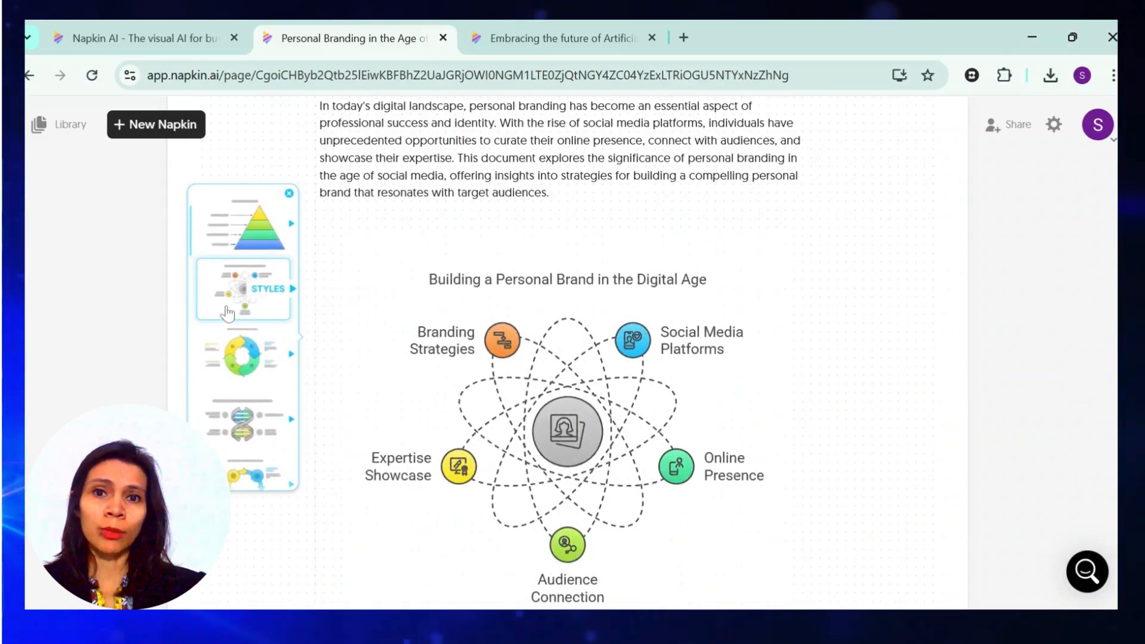
pyautogui.click(268, 289)
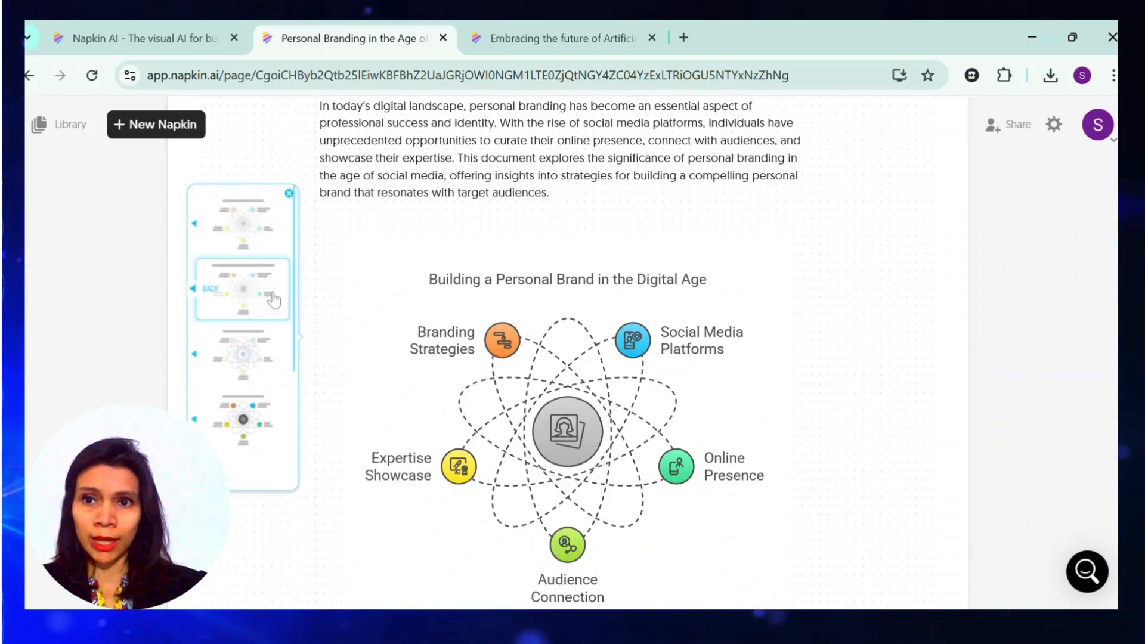
pyautogui.scroll(-2, 265, 310)
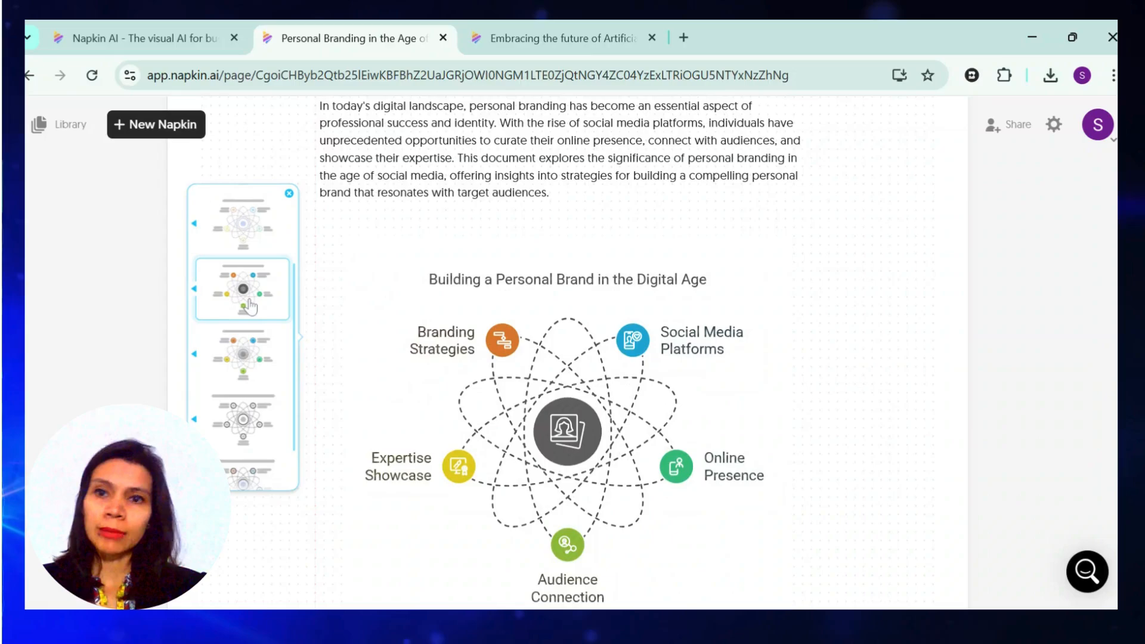
pyautogui.click(247, 292)
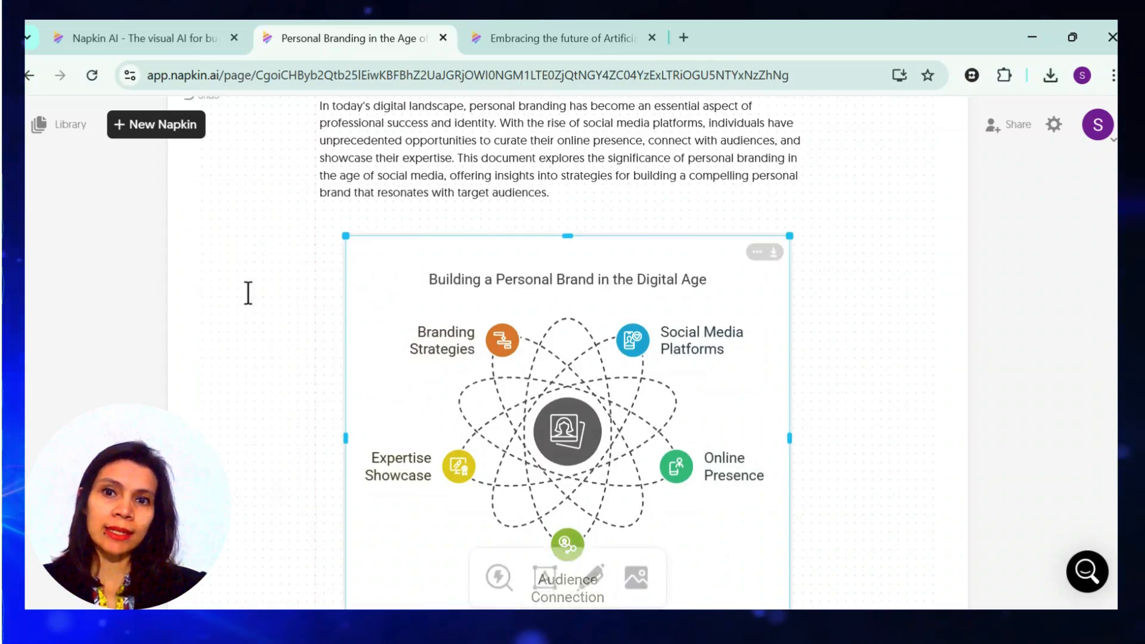
# Replace the icon in the visual's central circle with the suggested person-and-picture icon
pyautogui.scroll(-2, 835, 377)
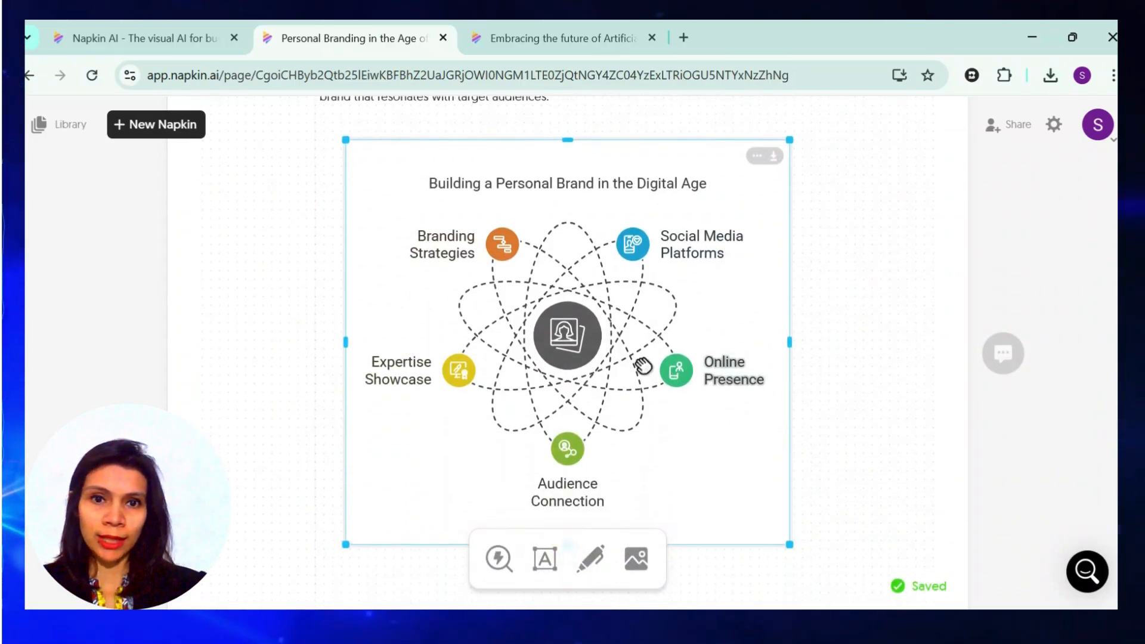
pyautogui.click(573, 339)
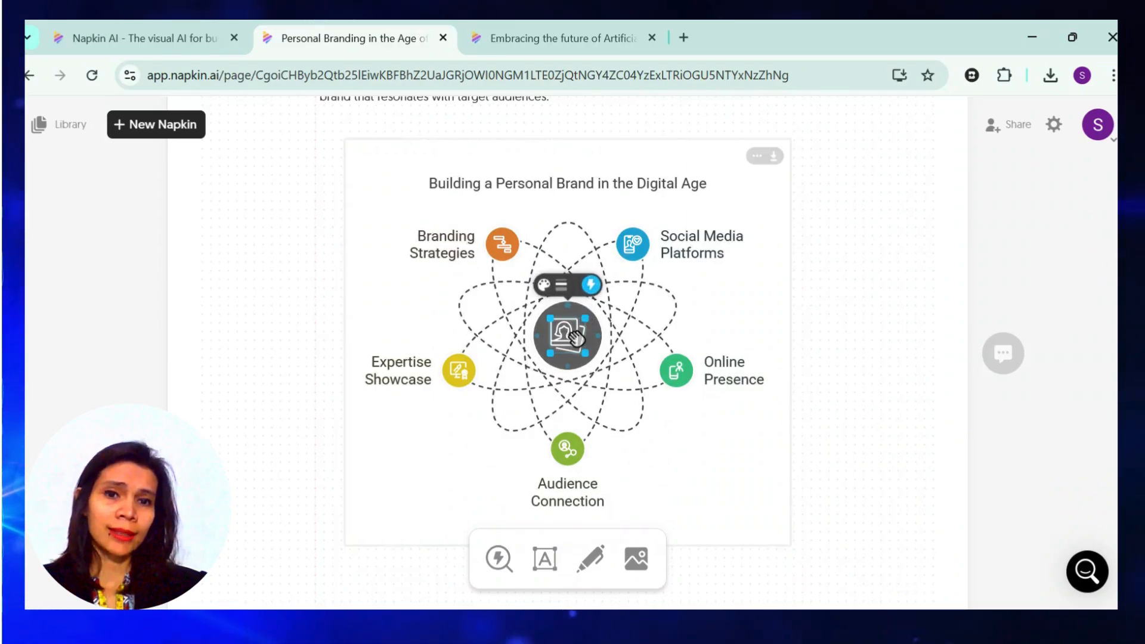
pyautogui.click(591, 288)
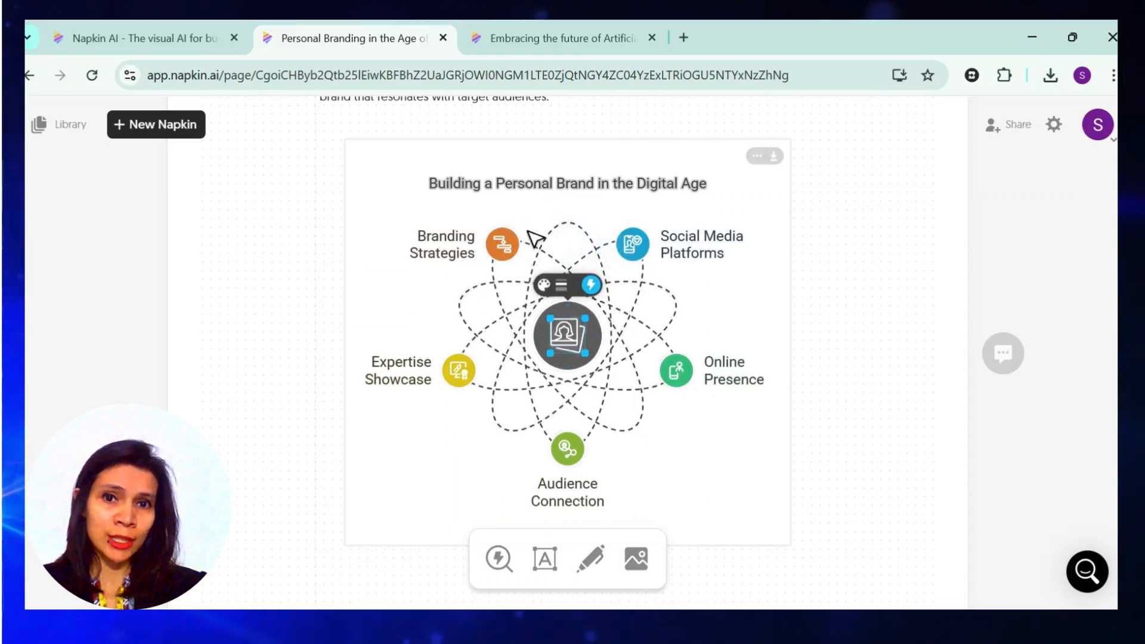
pyautogui.click(591, 284)
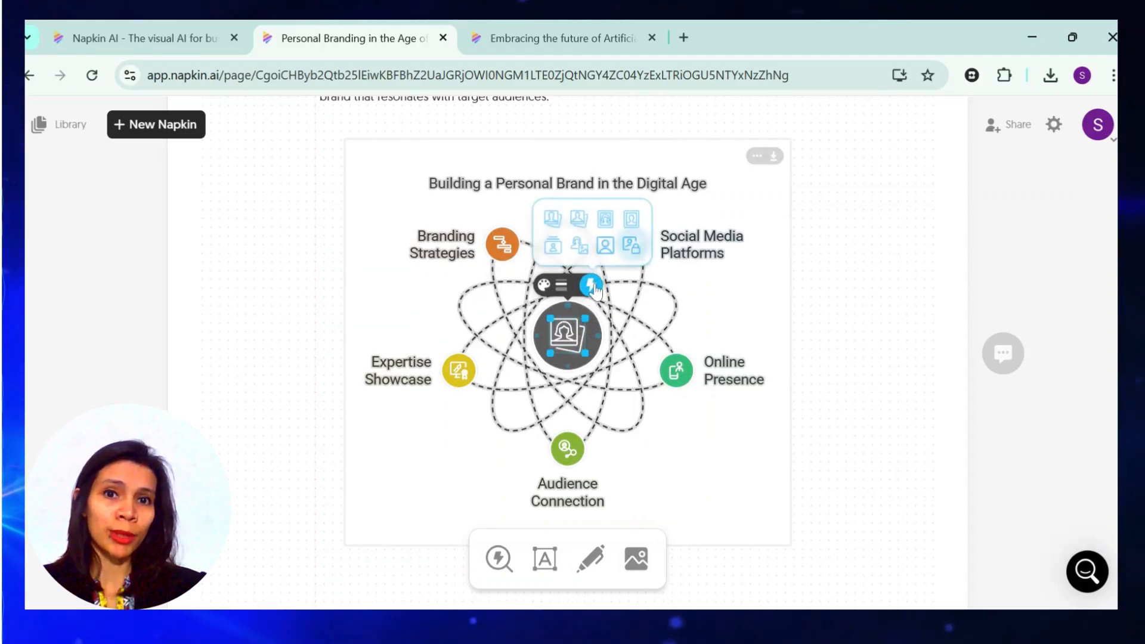
pyautogui.click(577, 247)
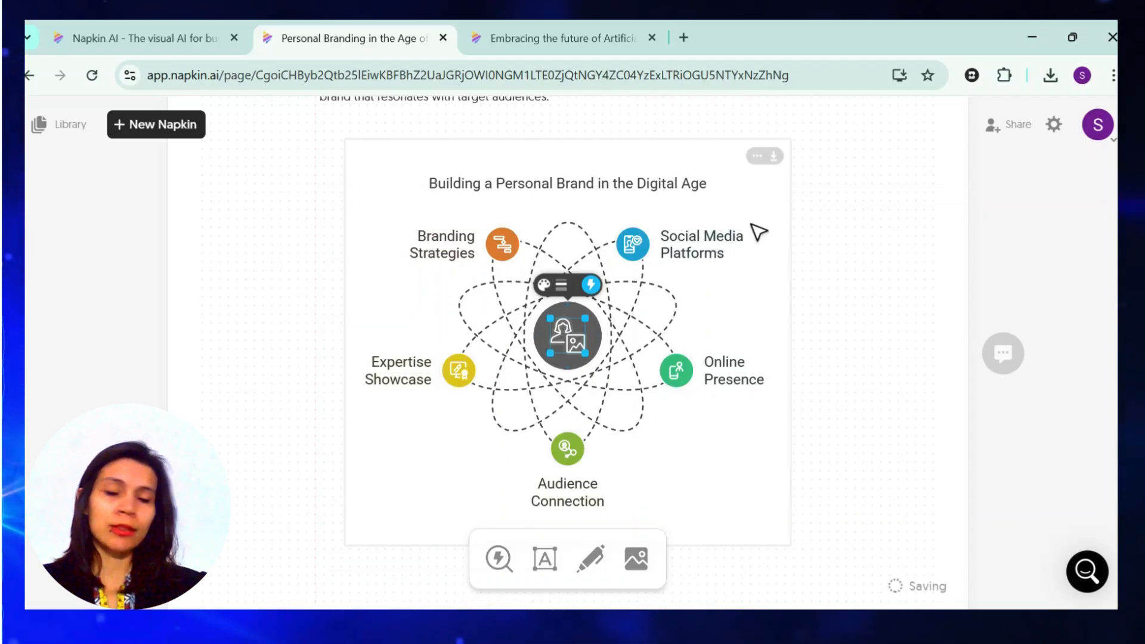
# Apply the Green colour to the diagram's whole group of orbits and circles
pyautogui.click(647, 258)
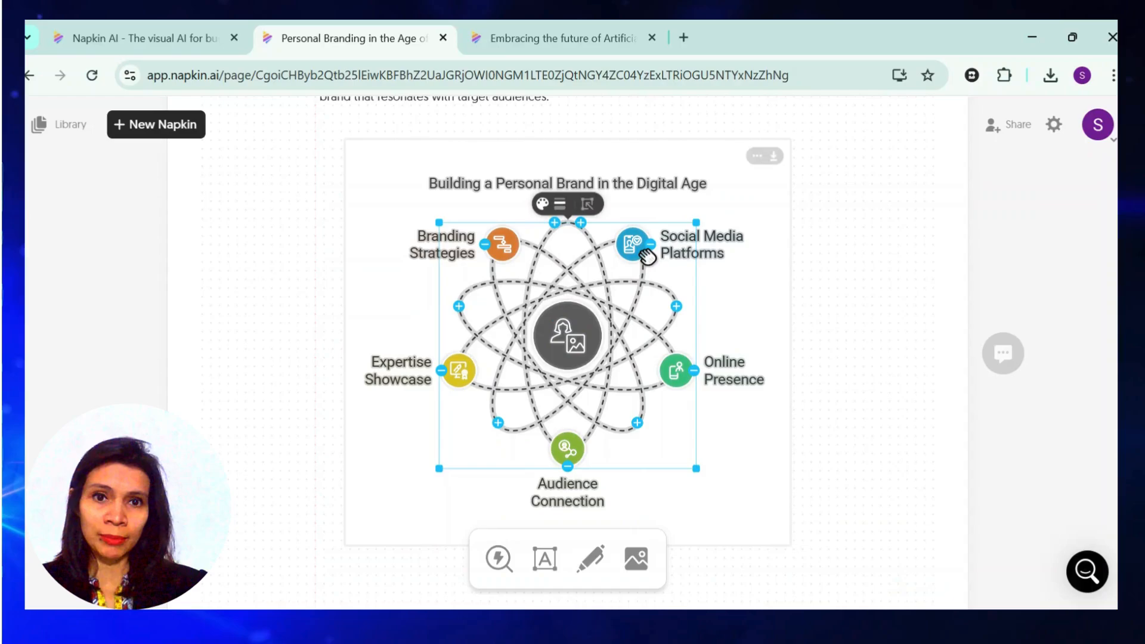
pyautogui.click(542, 204)
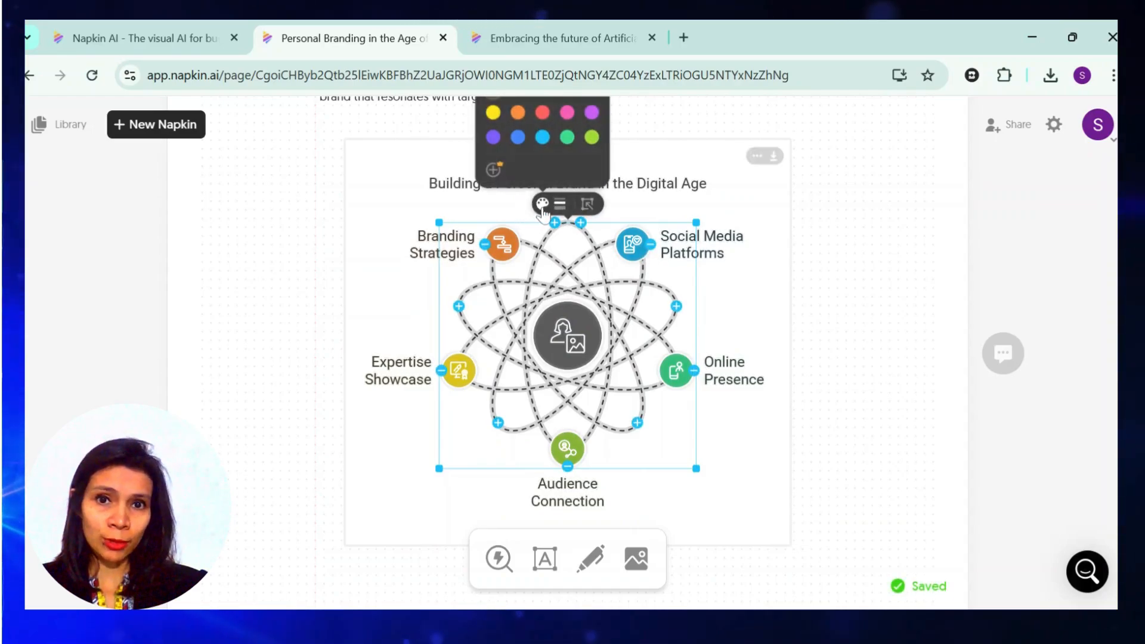
pyautogui.click(567, 140)
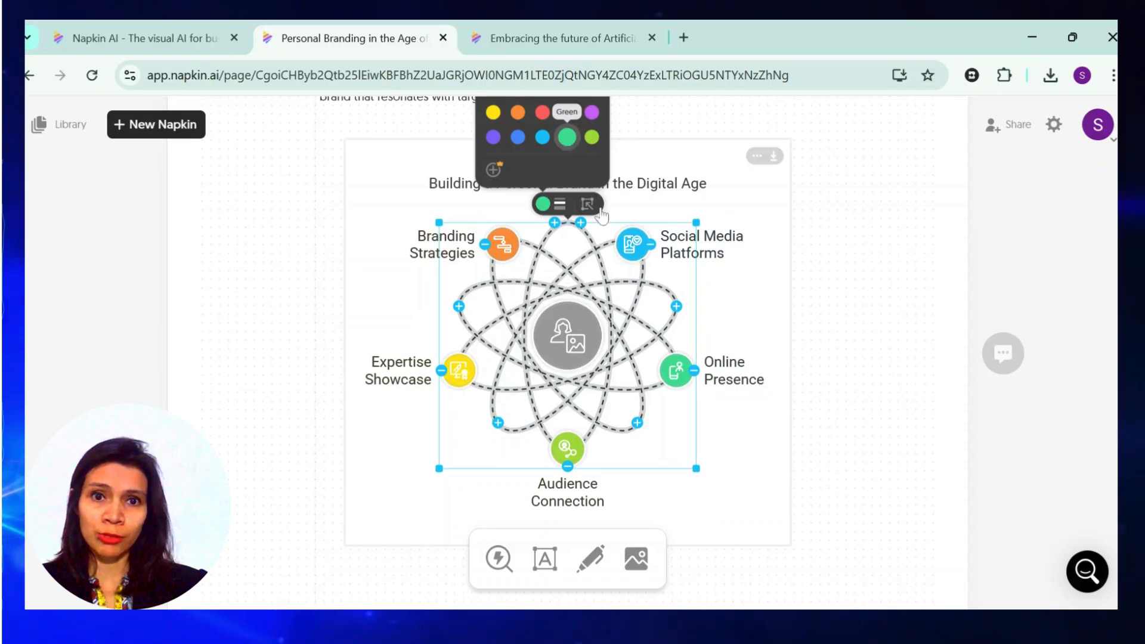
# Enlarge the icon inside the Social Media Platforms circle slightly and deselect it
pyautogui.click(637, 255)
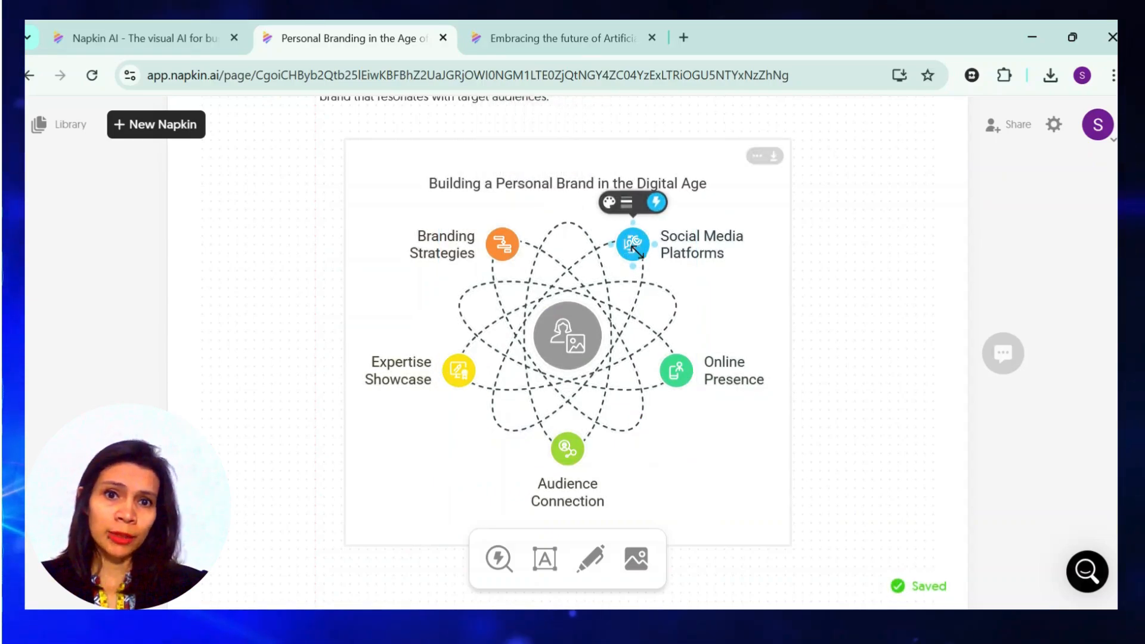
pyautogui.moveTo(637, 251); pyautogui.dragTo(643, 256)
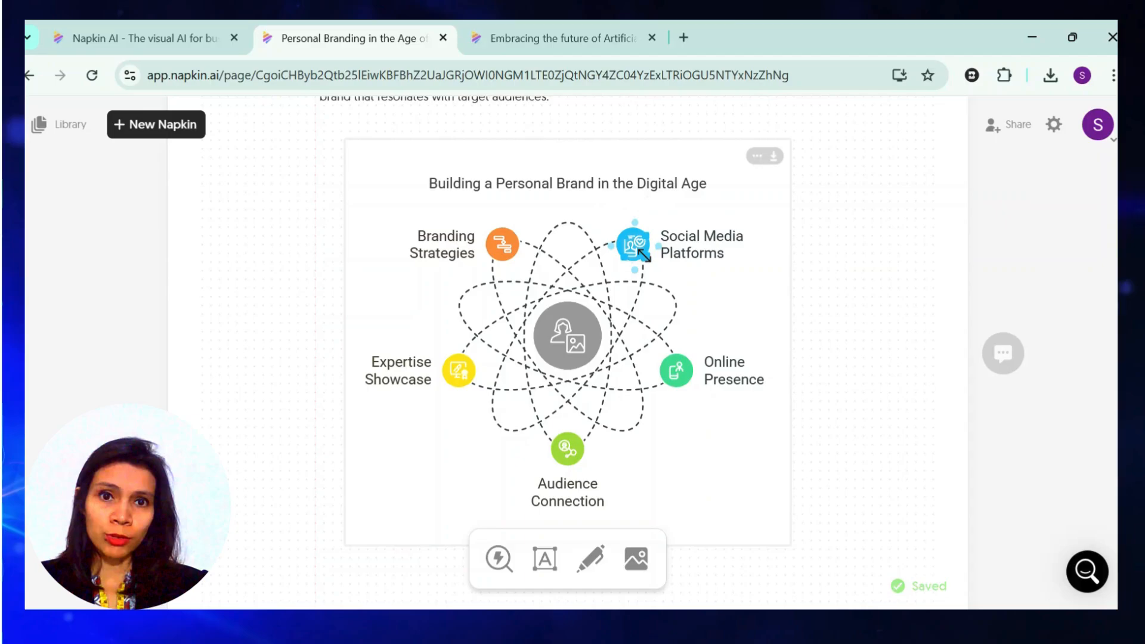
pyautogui.click(723, 224)
# Change the style of the "Building a Personal Brand in the Digital Age" visual to Glowful Breeze and close the style choices
pyautogui.moveTo(765, 161)
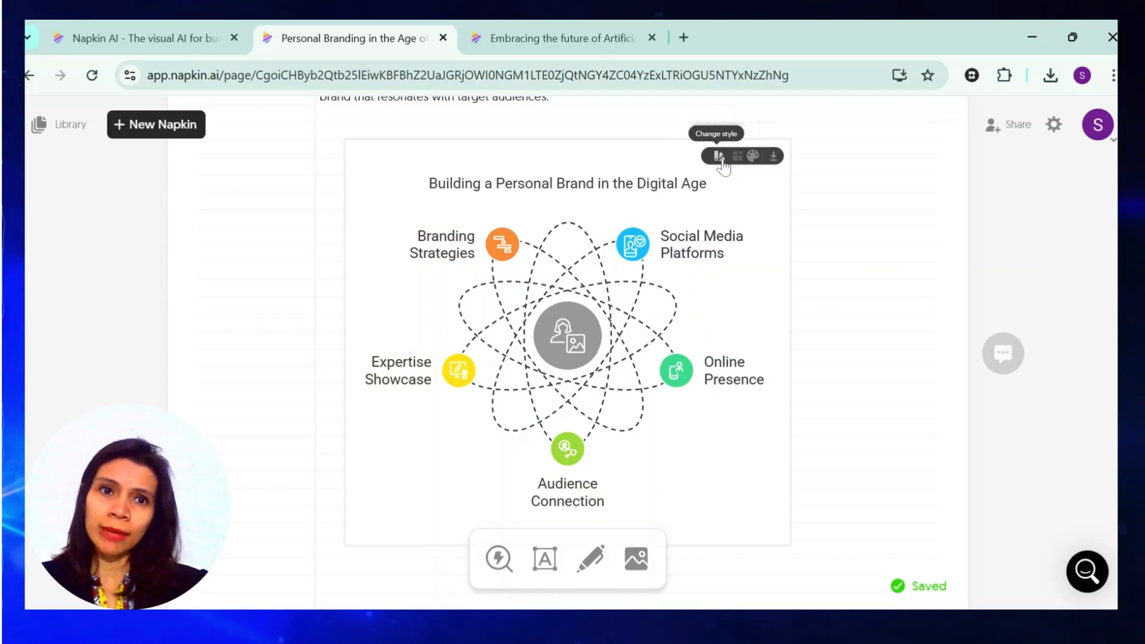
pyautogui.scroll(2, 682, 212)
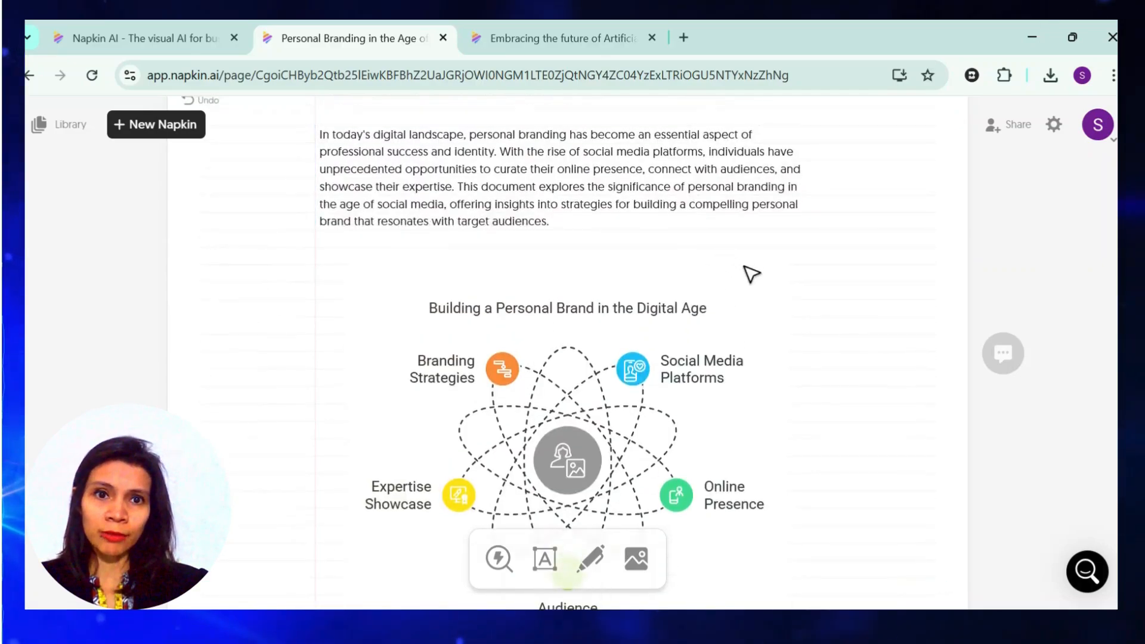
pyautogui.click(716, 283)
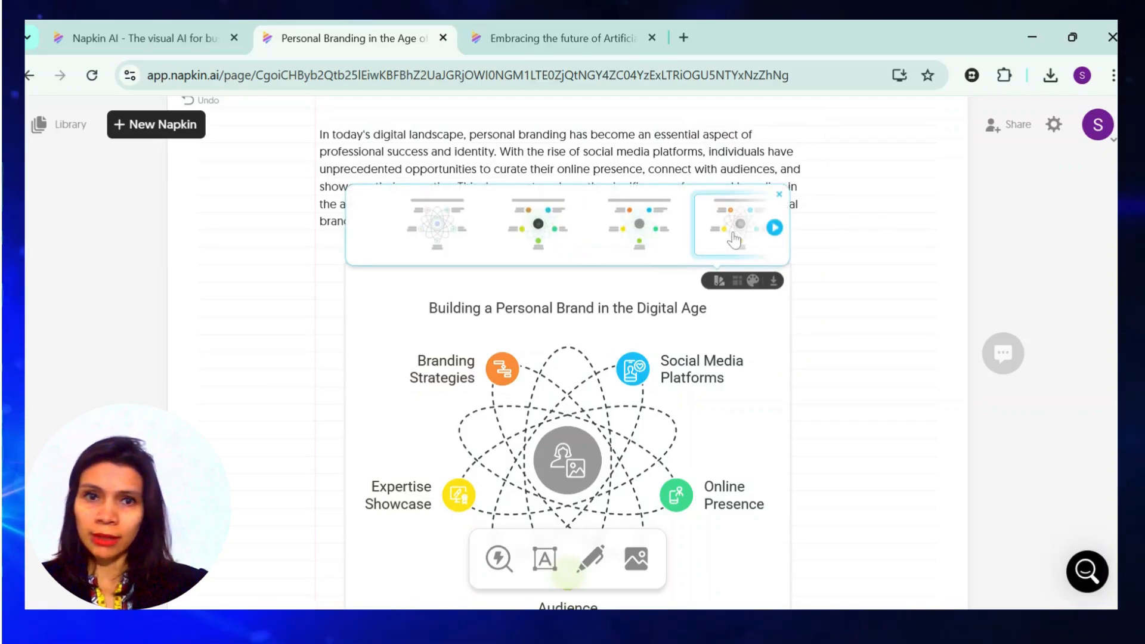
pyautogui.click(540, 226)
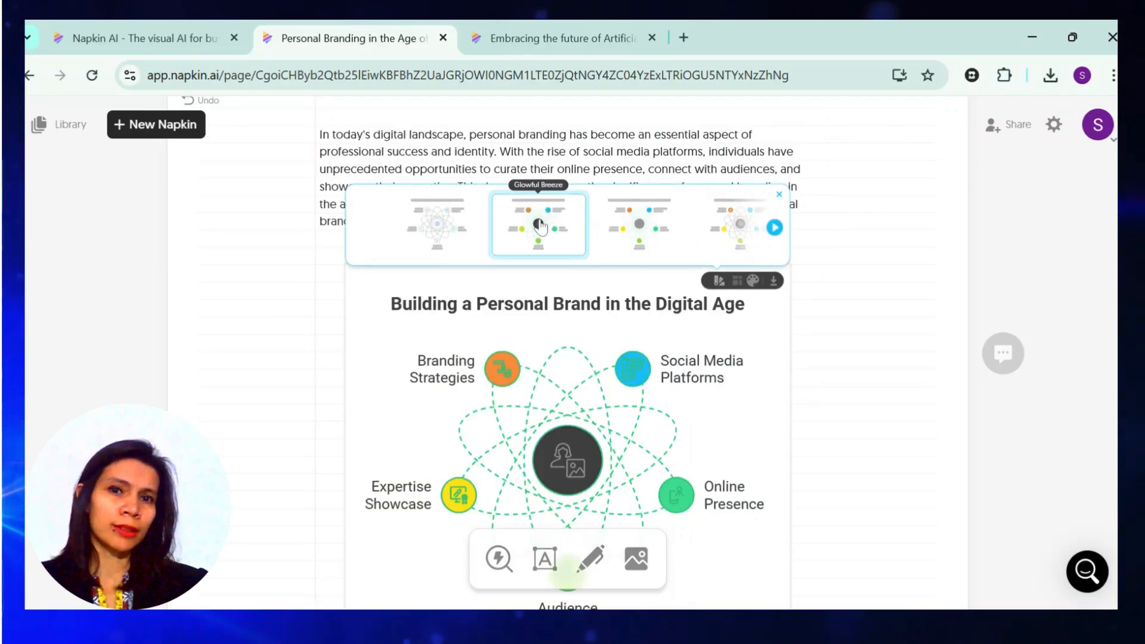
pyautogui.click(540, 226)
pyautogui.click(758, 316)
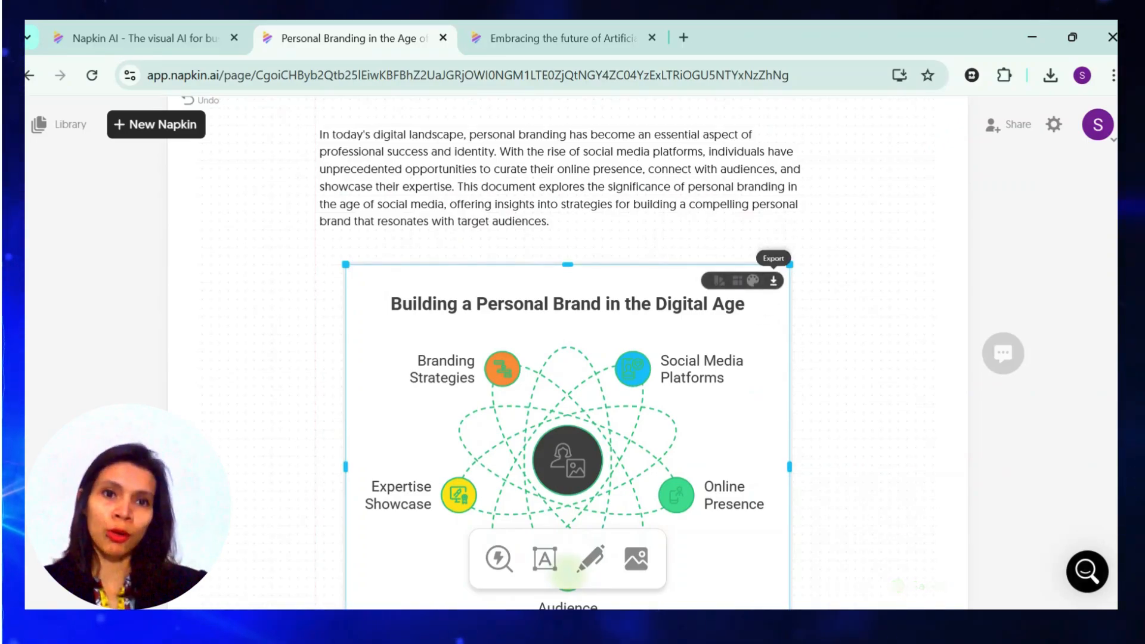
# Export the visual as a PNG in light colour mode with the background on at 1x resolution, and deselect it
pyautogui.click(773, 282)
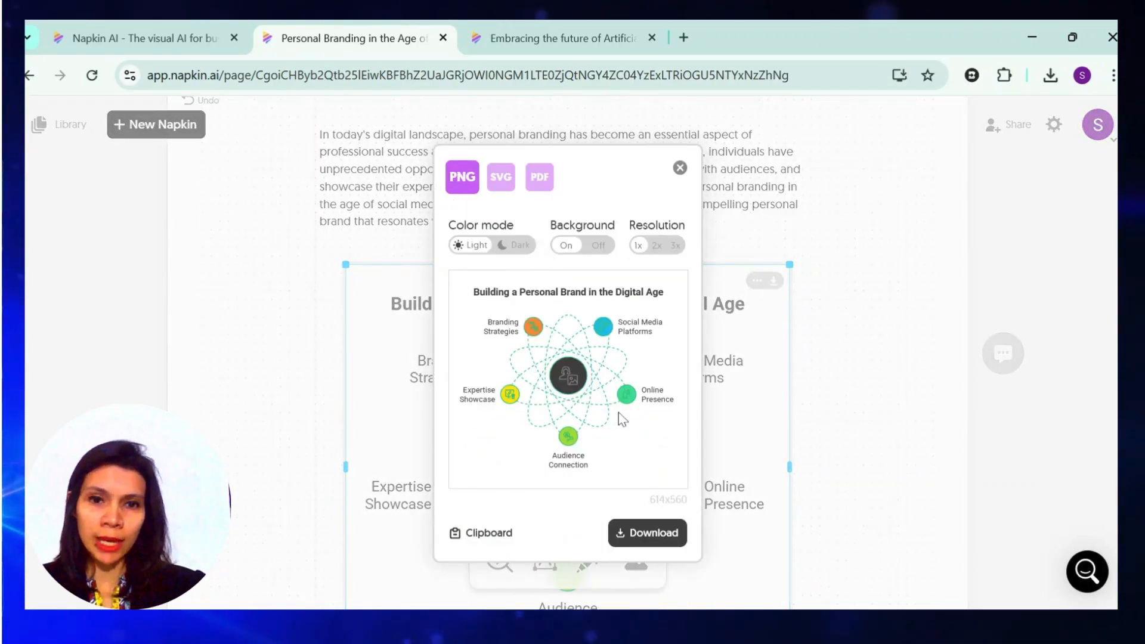
pyautogui.click(654, 533)
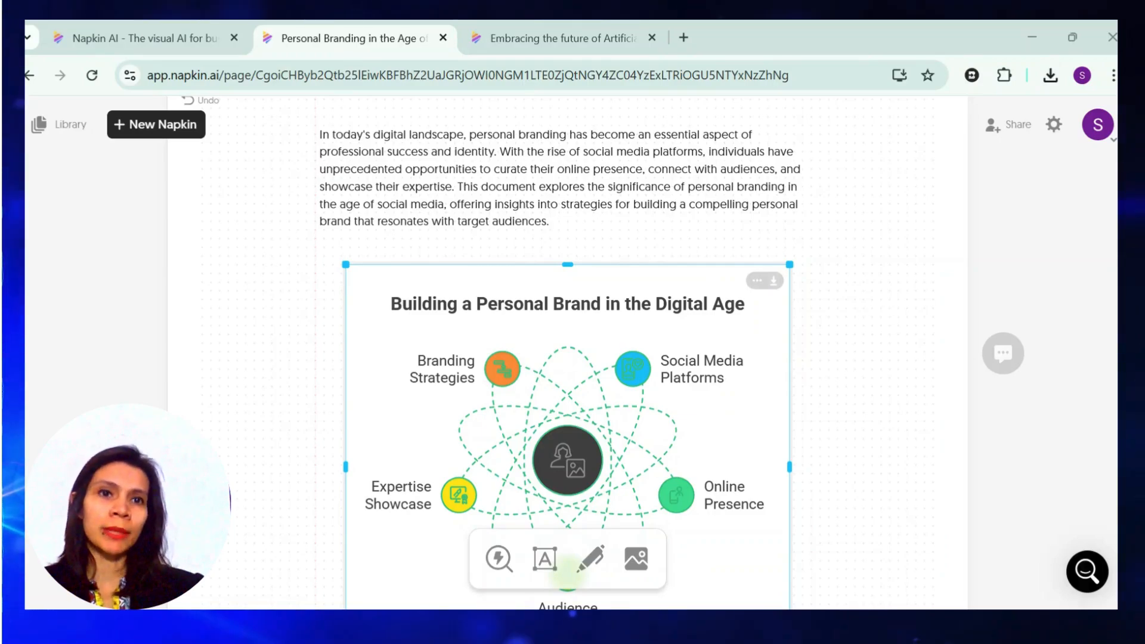
pyautogui.click(886, 238)
# Generate visuals from the whole "The Importance of Personal Branding" section, including its heading and four numbered points
pyautogui.scroll(-2, 926, 359)
pyautogui.scroll(-10, 926, 358)
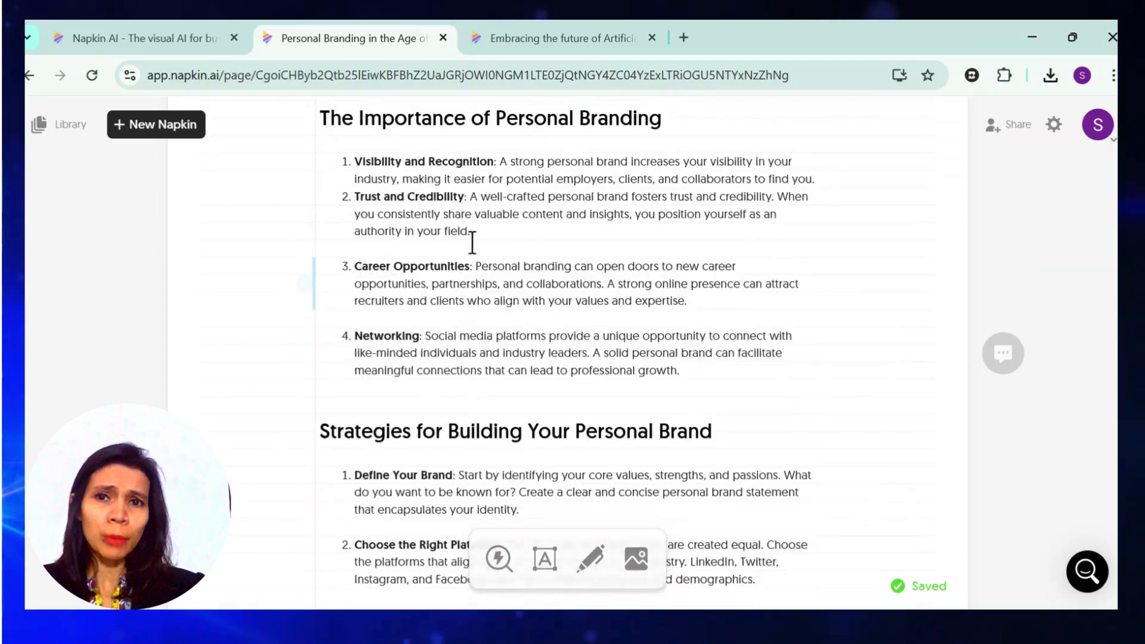
pyautogui.moveTo(306, 202)
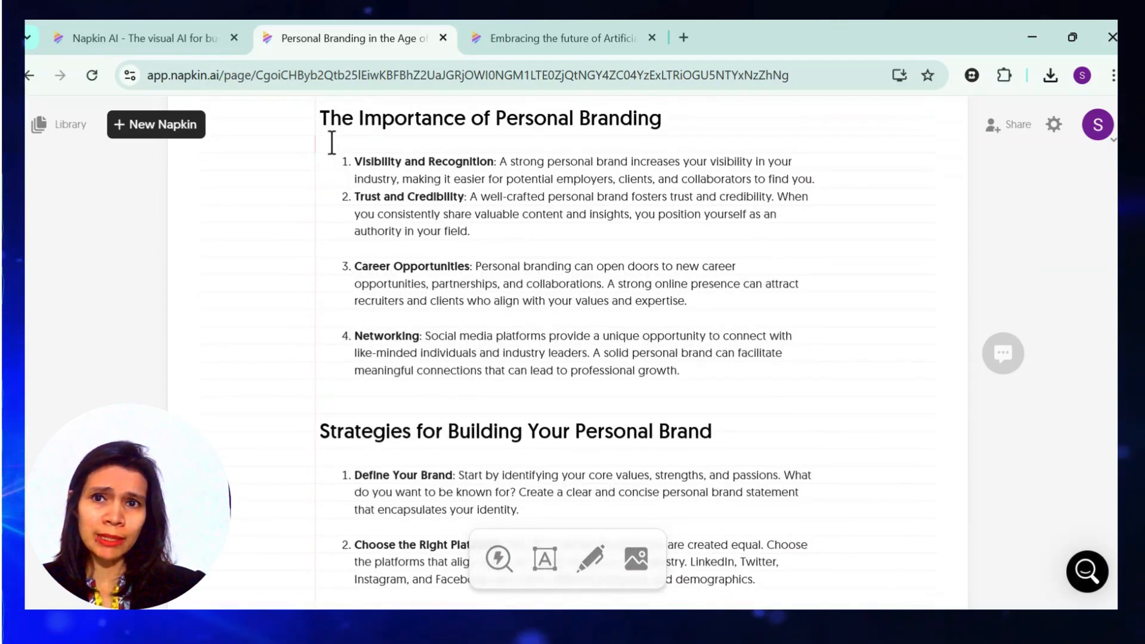
pyautogui.moveTo(321, 117); pyautogui.dragTo(690, 370)
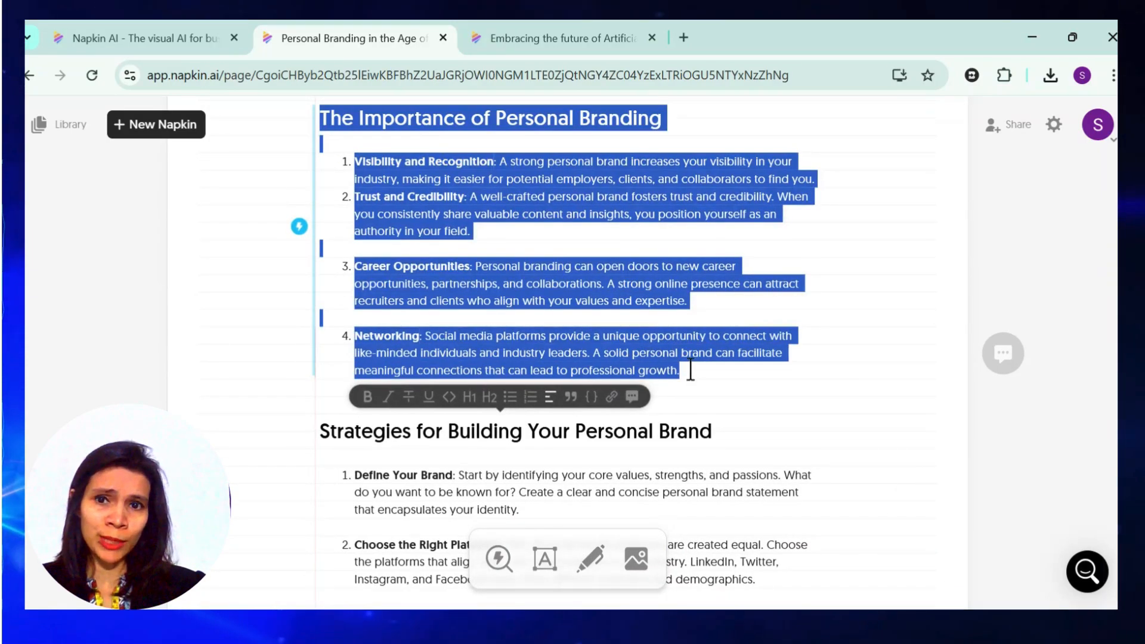
pyautogui.click(299, 226)
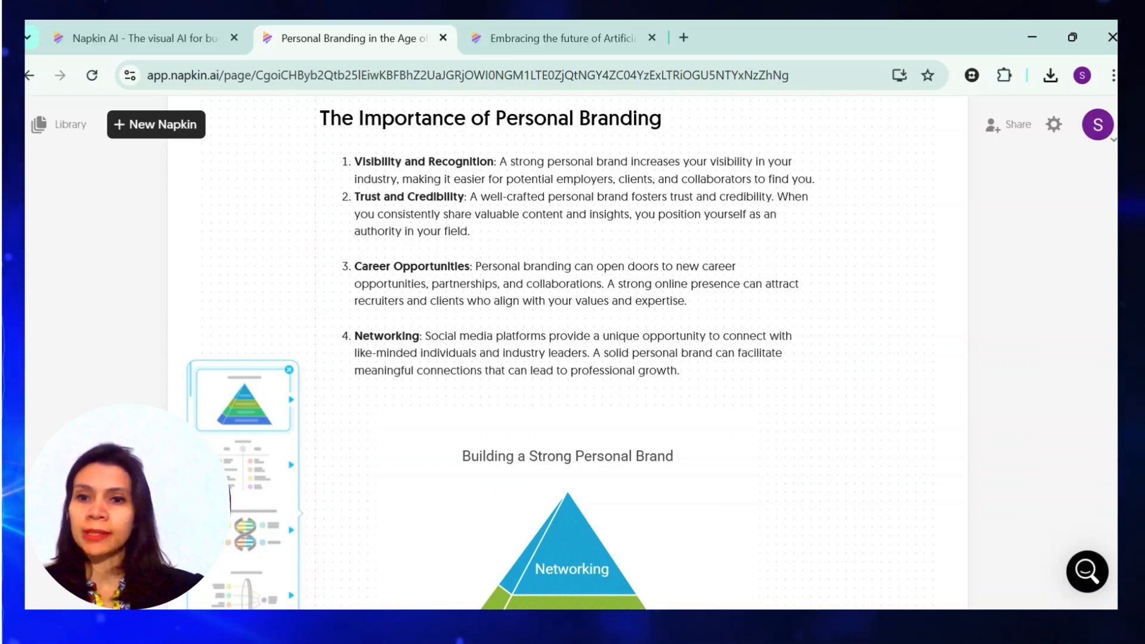
# Browse the visuals suggested for the section and preview the DNA helix design "Building a Powerful Personal Brand for Career Success"
pyautogui.scroll(-2, 566, 351)
pyautogui.scroll(-2, 352, 409)
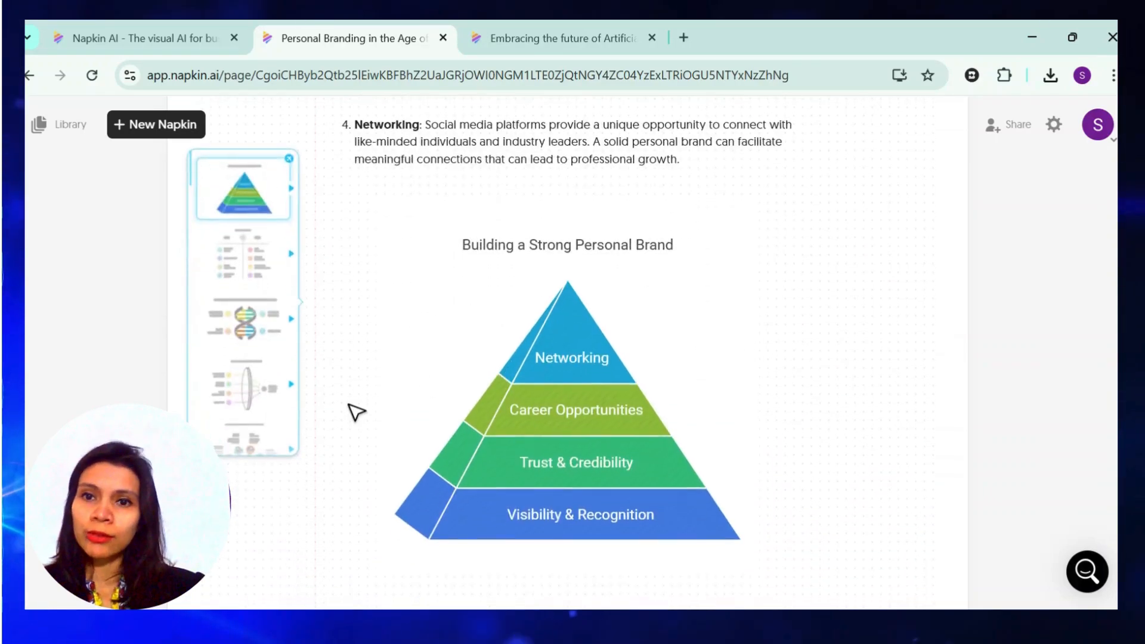
pyautogui.moveTo(240, 322)
pyautogui.scroll(-4, 240, 322)
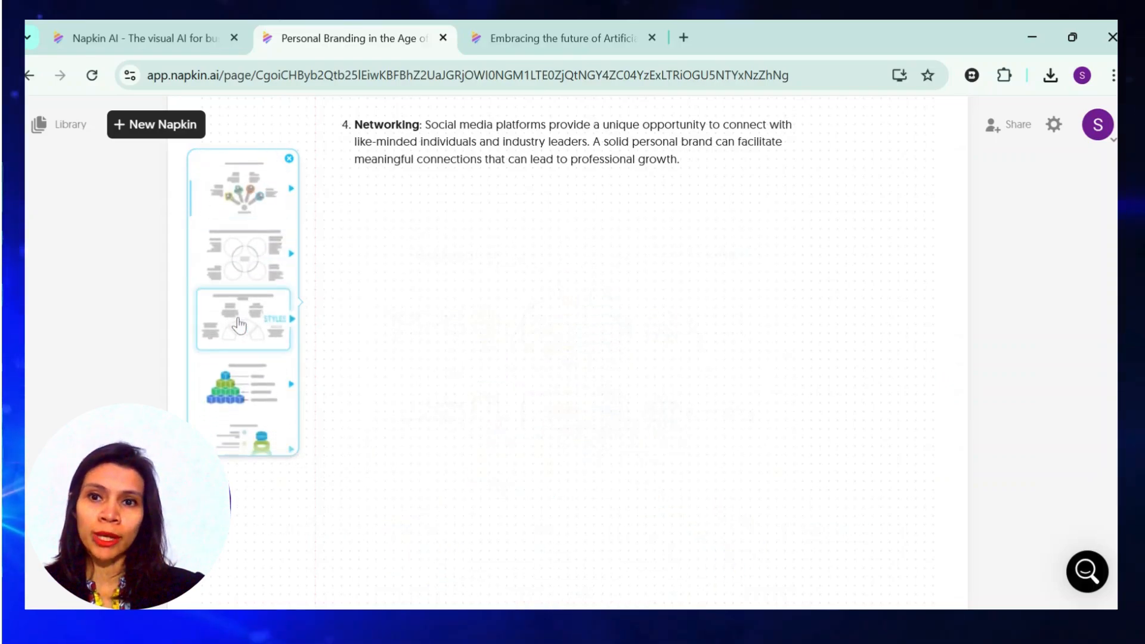
pyautogui.scroll(2, 241, 324)
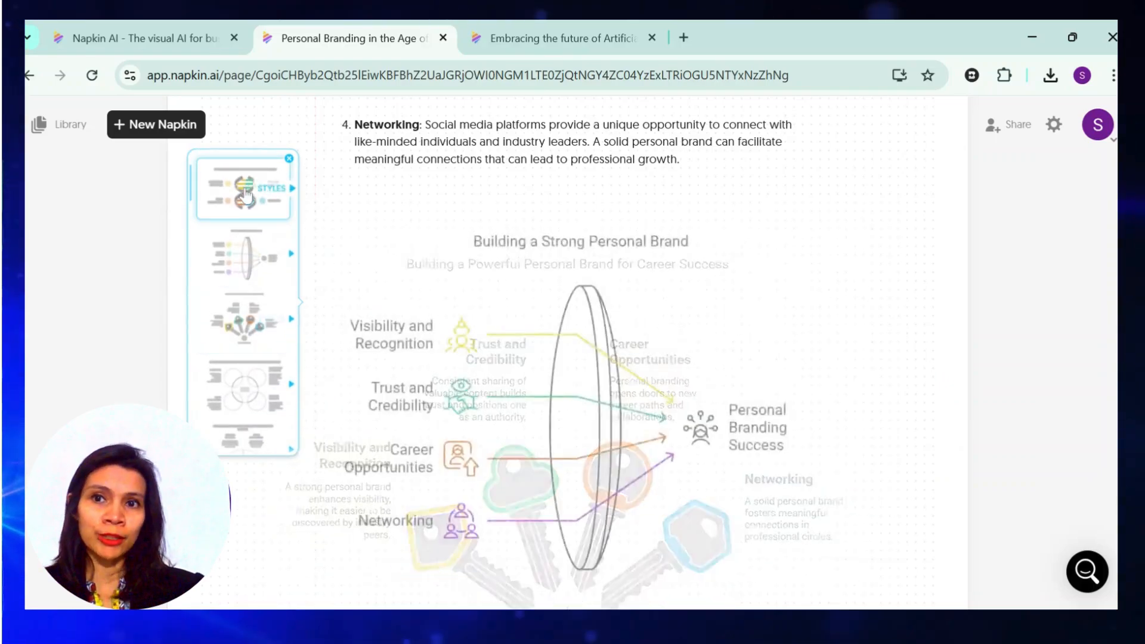
pyautogui.moveTo(247, 195)
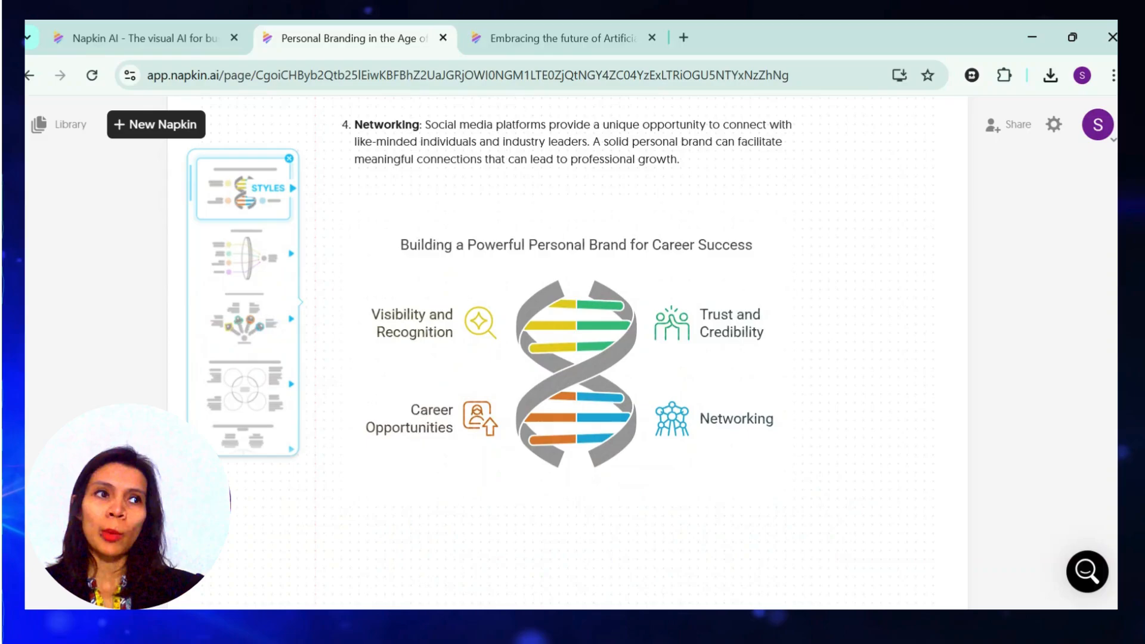